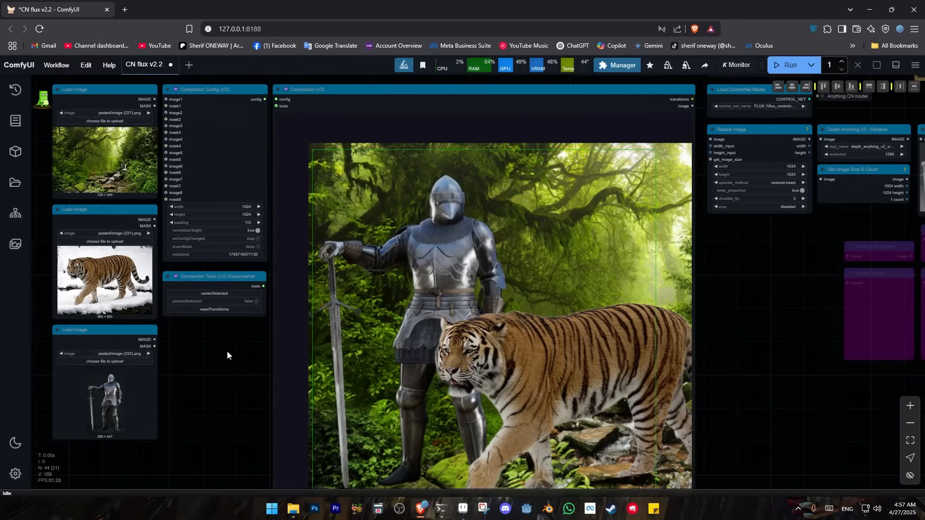
# Examine the composited knight, tiger and forest images, the resizing and ControlNet nodes, and the generated result in the image comparer
pyautogui.moveTo(239, 353); pyautogui.dragTo(217, 317)
pyautogui.moveTo(524, 314); pyautogui.dragTo(502, 328)
pyautogui.moveTo(357, 246); pyautogui.dragTo(344, 233)
pyautogui.click(421, 176)
pyautogui.moveTo(426, 207); pyautogui.dragTo(410, 224)
pyautogui.moveTo(532, 310); pyautogui.dragTo(555, 321)
pyautogui.scroll(1, 646, 372)
pyautogui.moveTo(712, 398); pyautogui.dragTo(411, 408)
pyautogui.moveTo(751, 285); pyautogui.dragTo(104, 424)
pyautogui.moveTo(446, 365); pyautogui.dragTo(371, 458)
pyautogui.scroll(8, 441, 374)
pyautogui.moveTo(899, 164); pyautogui.dragTo(908, 313)
pyautogui.scroll(1, 874, 279)
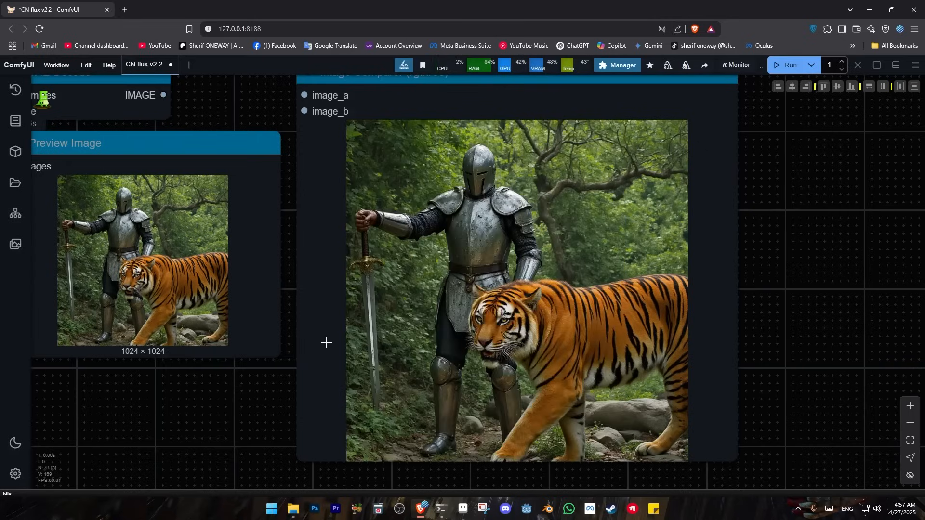
pyautogui.moveTo(194, 416); pyautogui.dragTo(417, 352)
pyautogui.scroll(-4, 417, 351)
pyautogui.moveTo(337, 369); pyautogui.dragTo(478, 352)
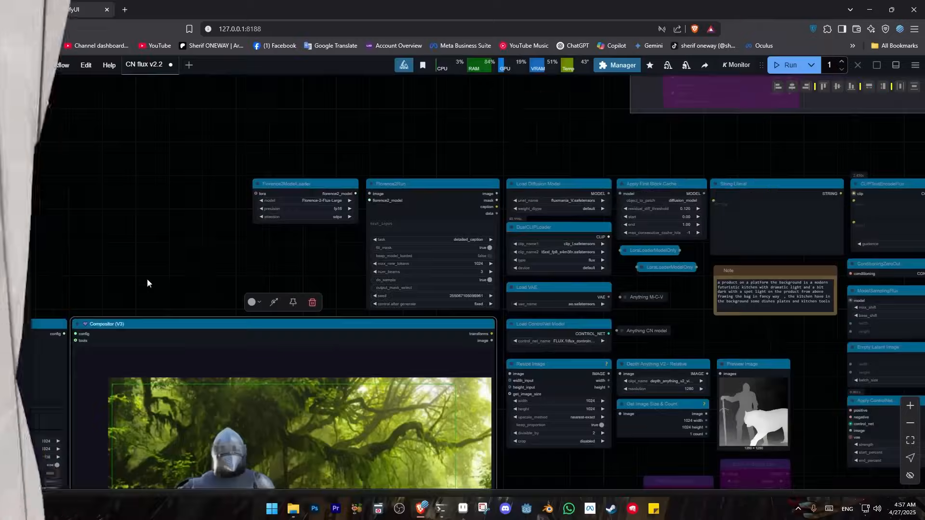
# Examine the Florence2, diffusion model, DualCLIPLoader, VAE and First Block Cache nodes of the workflow
pyautogui.scroll(7, 604, 166)
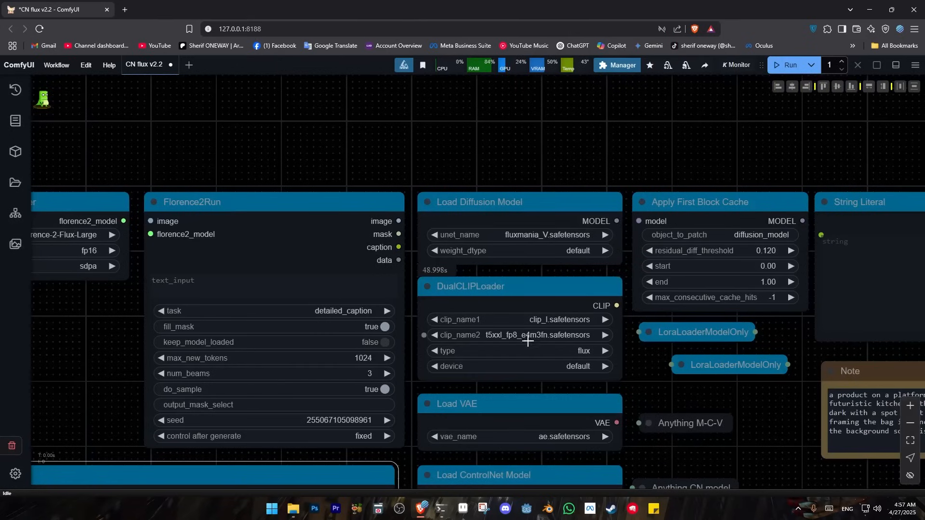
pyautogui.scroll(-2, 612, 371)
pyautogui.moveTo(494, 217); pyautogui.dragTo(375, 302)
pyautogui.scroll(-3, 268, 309)
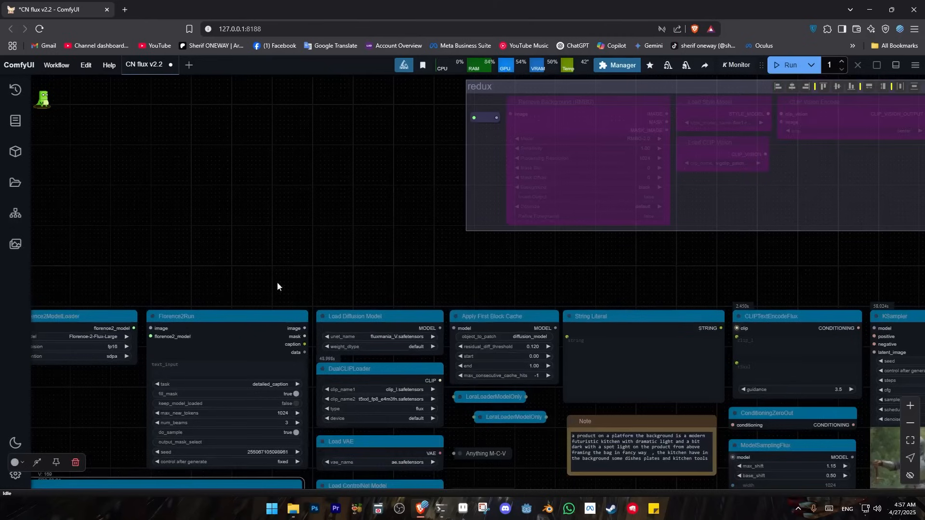
pyautogui.moveTo(230, 449); pyautogui.dragTo(319, 242)
pyautogui.moveTo(125, 226); pyautogui.dragTo(446, 149)
pyautogui.moveTo(252, 165); pyautogui.dragTo(458, 50)
# Examine the three Load Image nodes and the Compositor Config, Compositor Tools and Compositor nodes with their settings
pyautogui.scroll(-3, 352, 168)
pyautogui.moveTo(313, 325); pyautogui.dragTo(322, 428)
pyautogui.scroll(3, 300, 334)
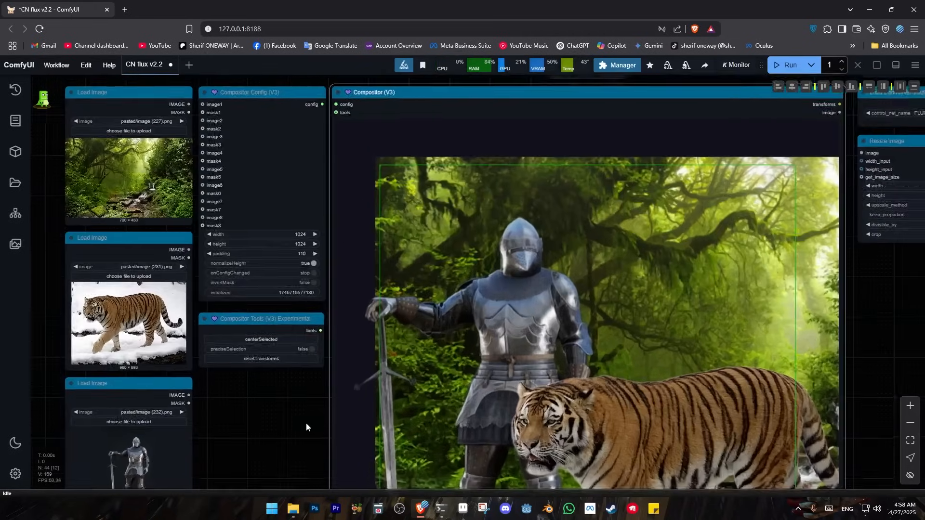
pyautogui.scroll(-1, 305, 419)
pyautogui.scroll(3, 287, 387)
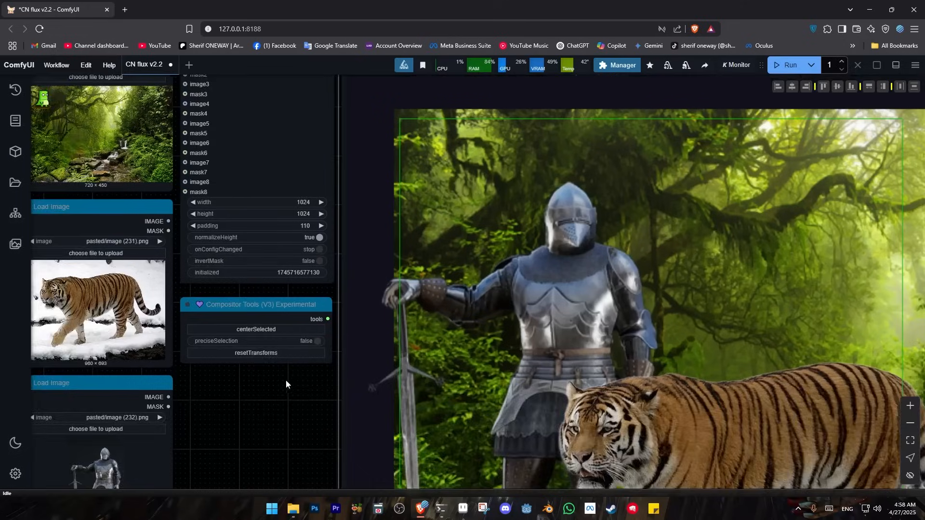
pyautogui.moveTo(285, 380); pyautogui.dragTo(208, 474)
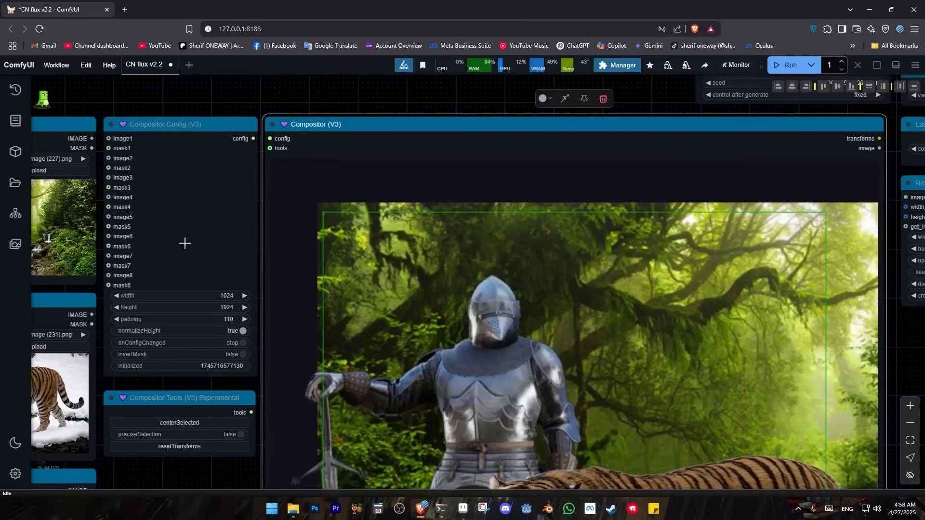
pyautogui.moveTo(199, 458); pyautogui.dragTo(257, 377)
pyautogui.scroll(3, 216, 397)
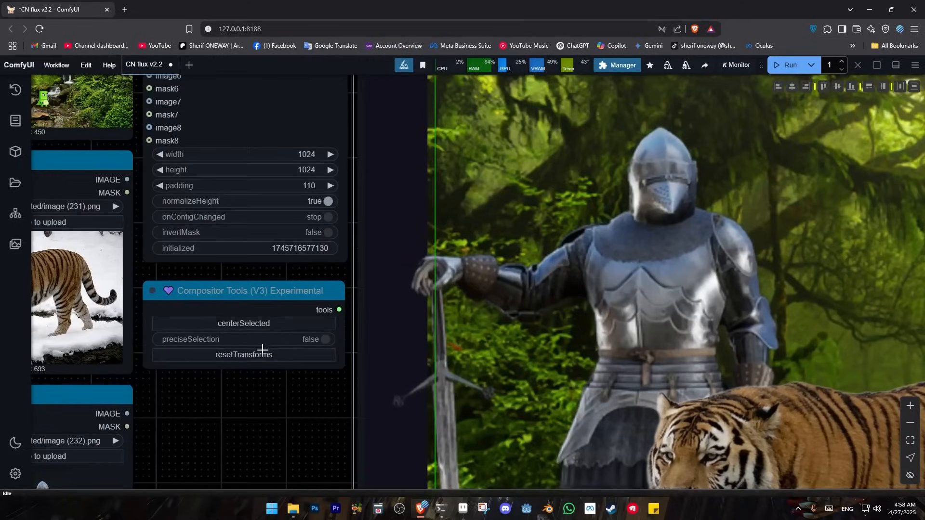
pyautogui.scroll(-4, 252, 421)
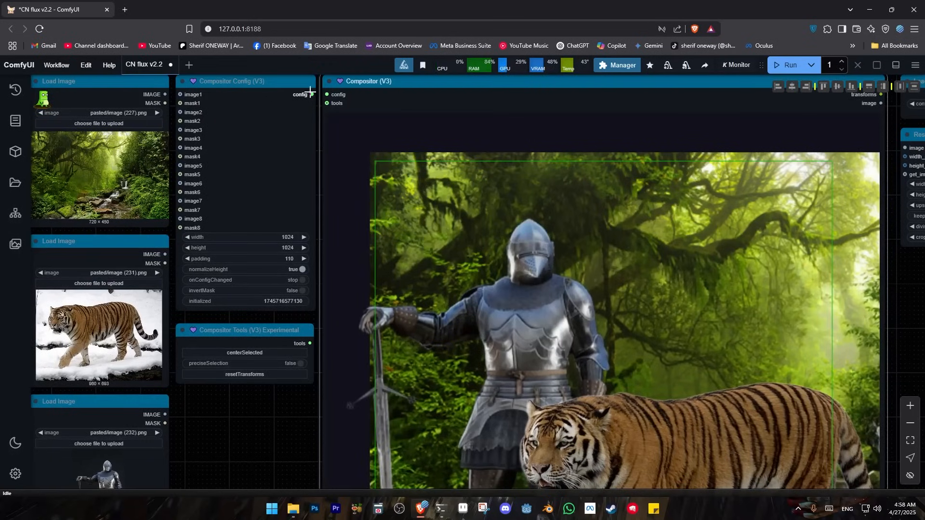
pyautogui.moveTo(258, 394); pyautogui.dragTo(279, 415)
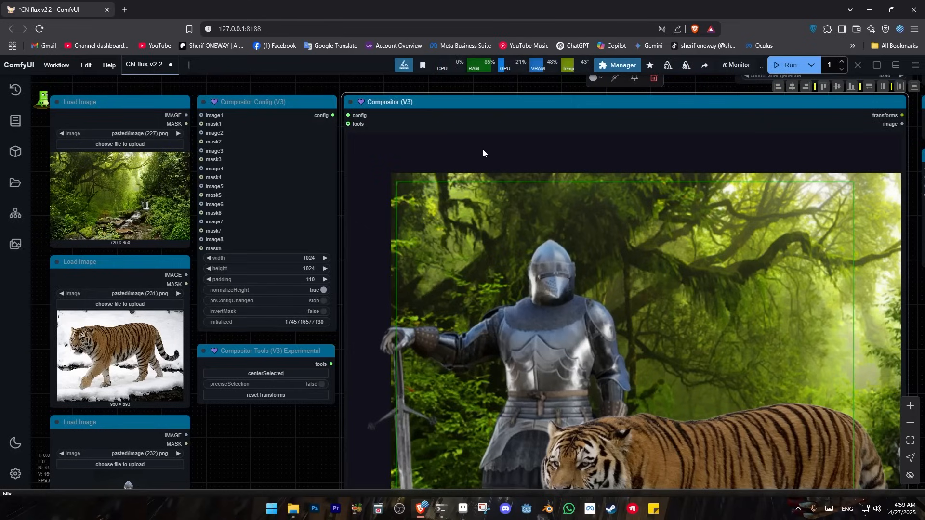
pyautogui.moveTo(263, 384); pyautogui.dragTo(284, 309)
pyautogui.scroll(-2, 287, 341)
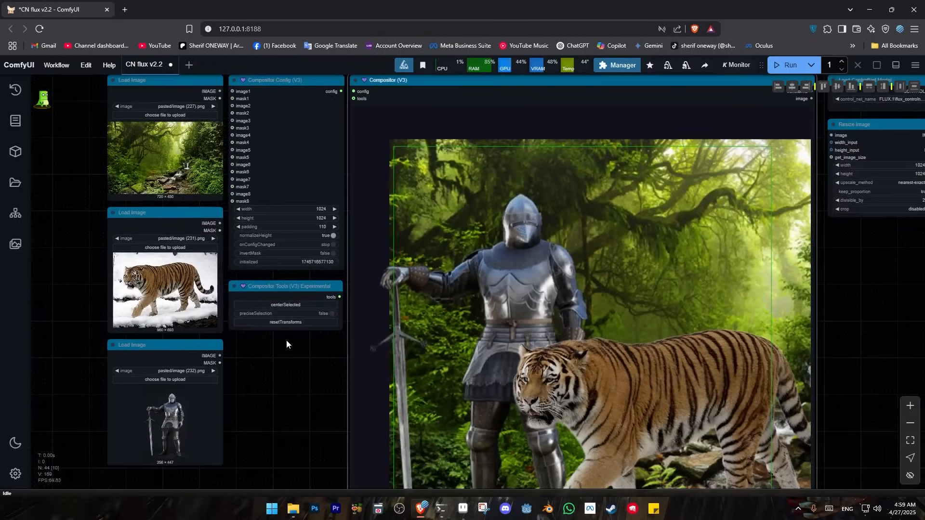
pyautogui.moveTo(293, 387); pyautogui.dragTo(250, 392)
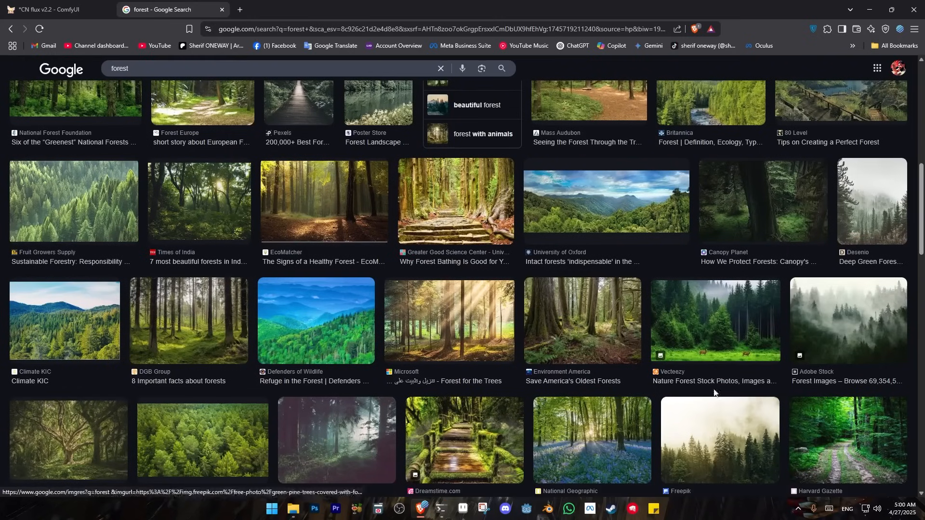
# Copy the Harvard Gazette forest path image from the Google image results and return to the ComfyUI workflow
pyautogui.scroll(-2, 723, 400)
pyautogui.click(863, 359)
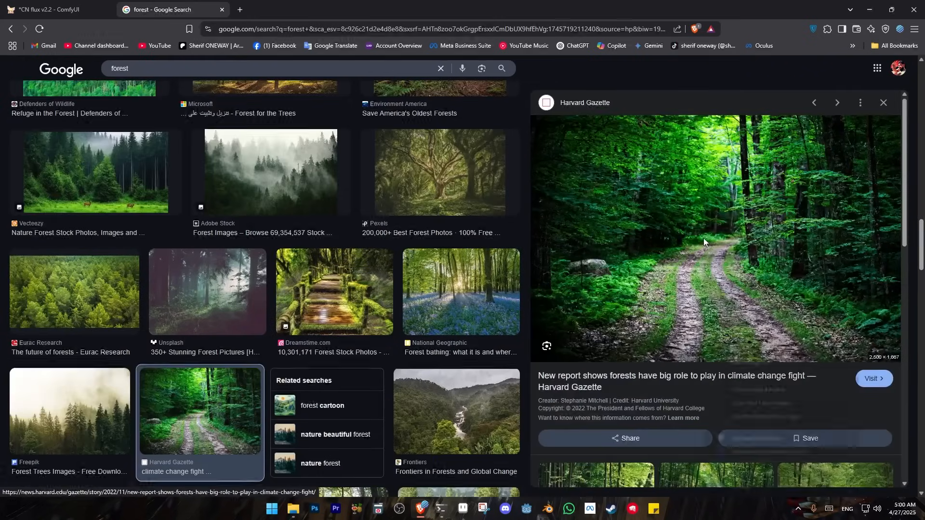
pyautogui.rightClick(702, 188)
pyautogui.click(732, 328)
pyautogui.click(53, 9)
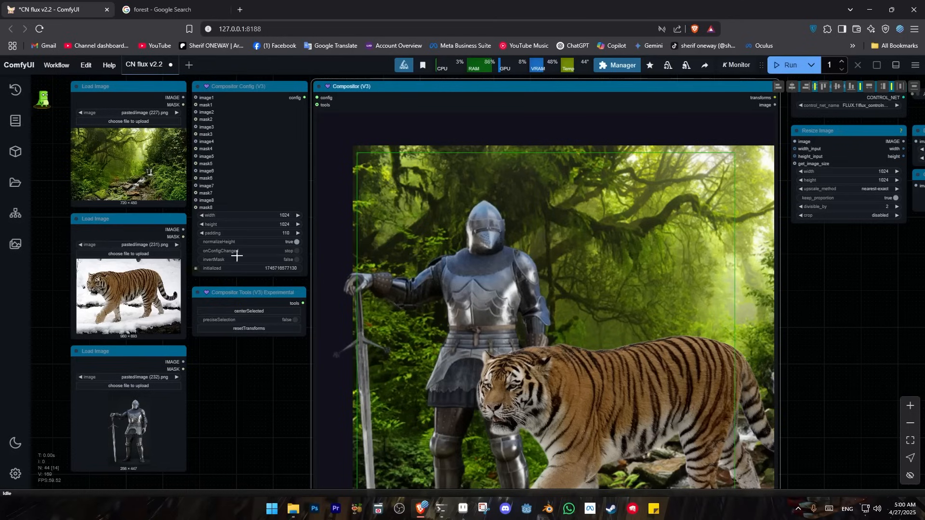
# Select the Load Image node holding the forest background and make the links between the nodes visible
pyautogui.click(112, 94)
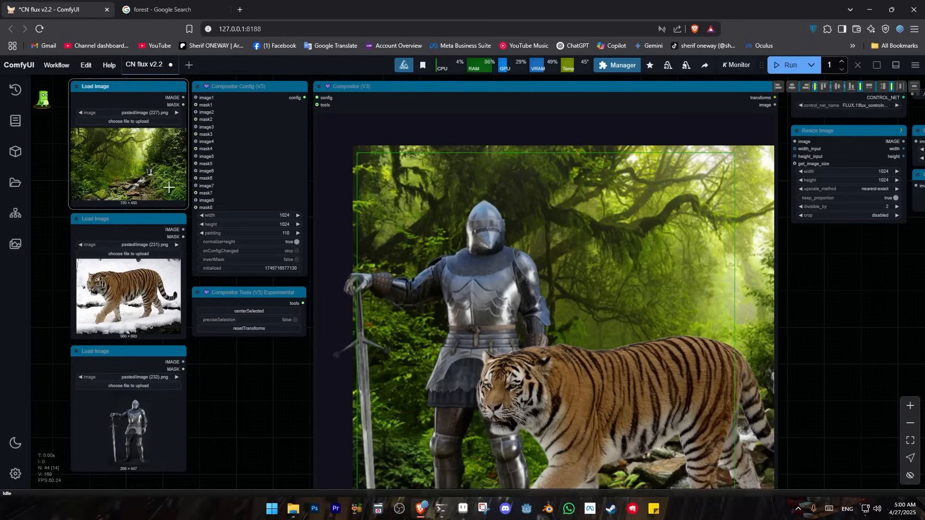
pyautogui.click(913, 476)
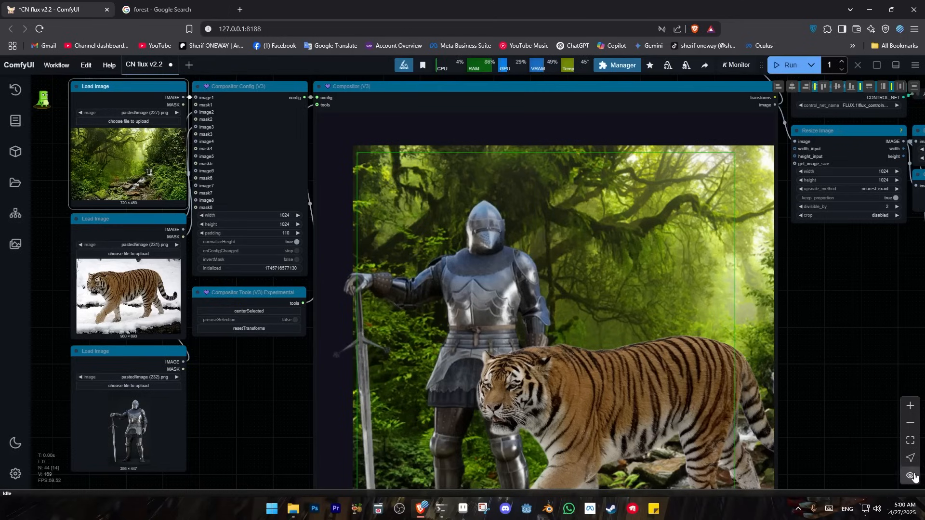
pyautogui.moveTo(301, 359); pyautogui.dragTo(404, 474)
pyautogui.scroll(9, 280, 245)
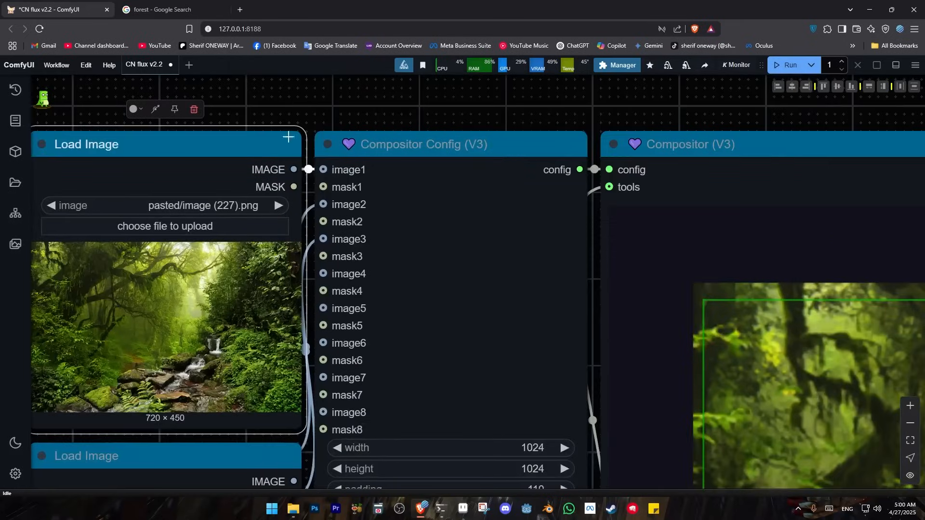
# Move the first Load Image node slightly away from Compositor Config and paste the copied forest path image into it
pyautogui.moveTo(288, 170); pyautogui.dragTo(382, 134)
pyautogui.moveTo(324, 109)
pyautogui.mouseDown()
pyautogui.moveTo(273, 112)
pyautogui.moveTo(307, 93)
pyautogui.moveTo(312, 111)
pyautogui.mouseUp()
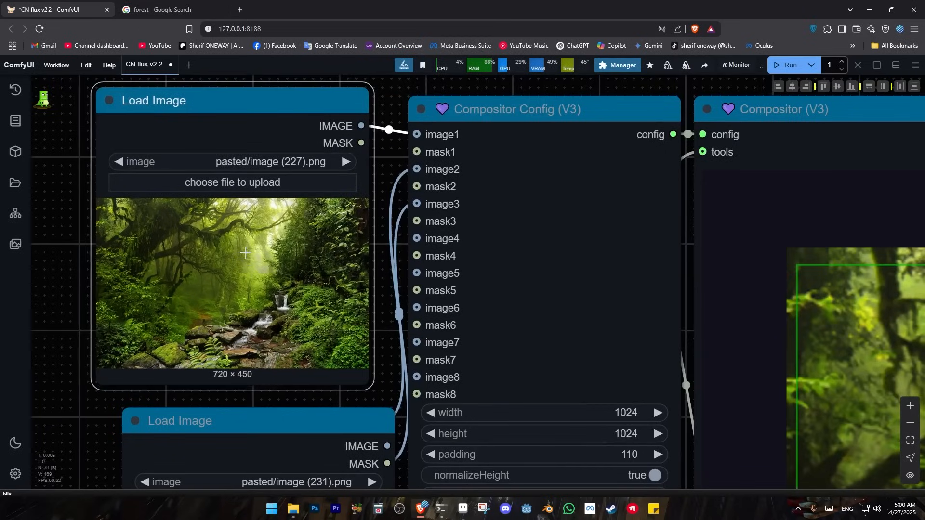
pyautogui.hotkey('ctrl', 'v')
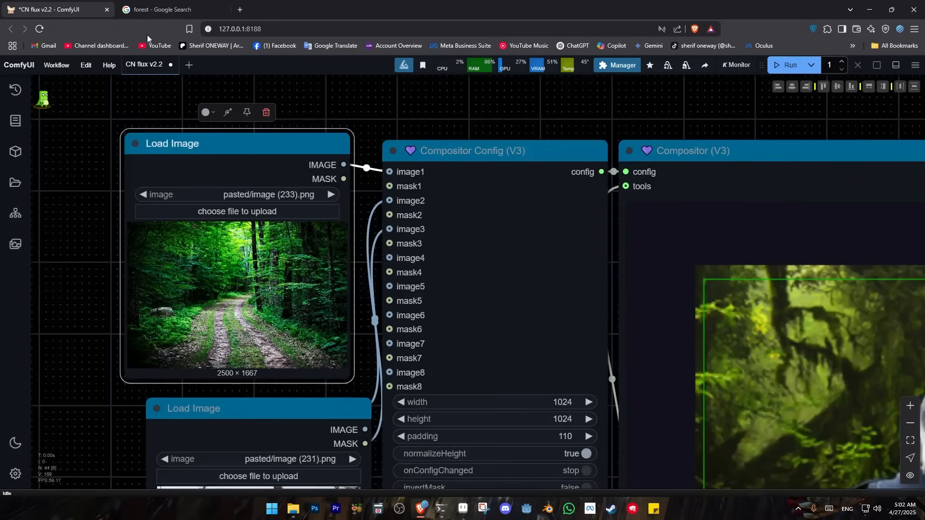
# Switch to the Google image search and search for "full body woman in red hood"
pyautogui.click(159, 9)
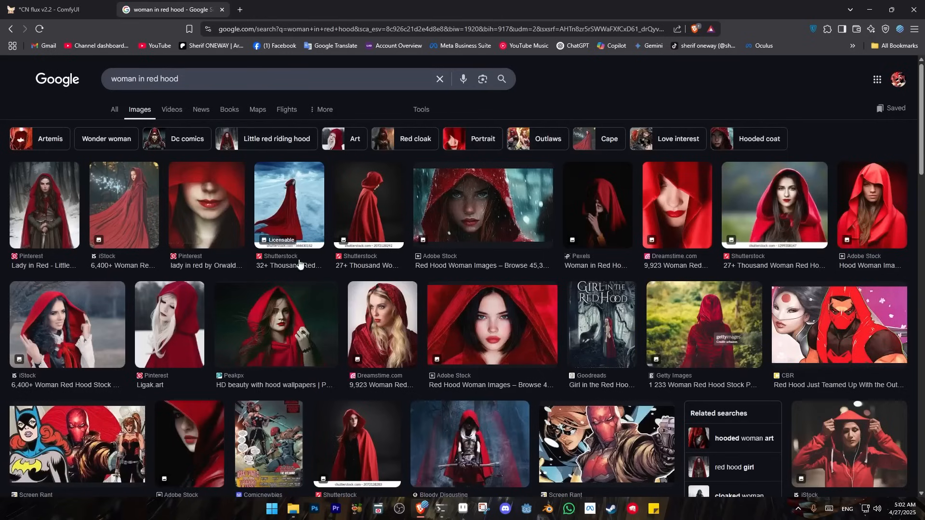
pyautogui.scroll(-3, 278, 326)
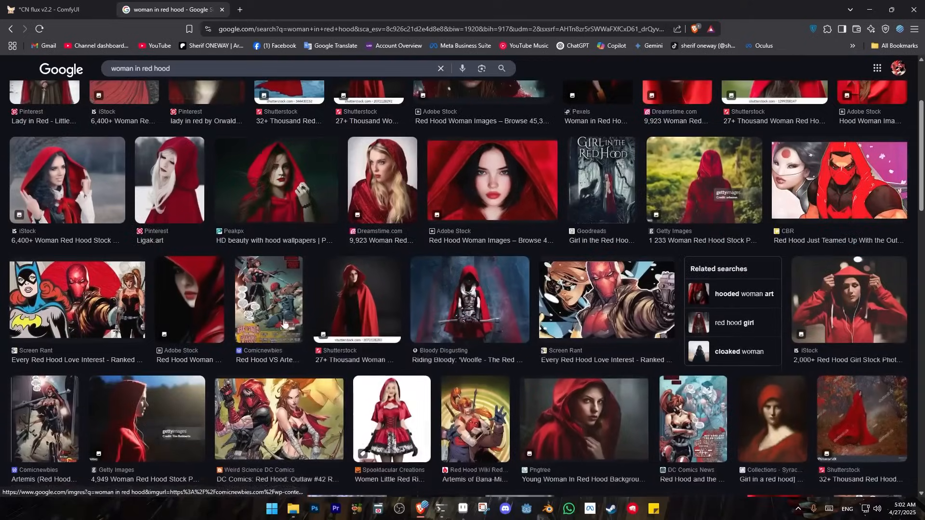
pyautogui.scroll(3, 314, 307)
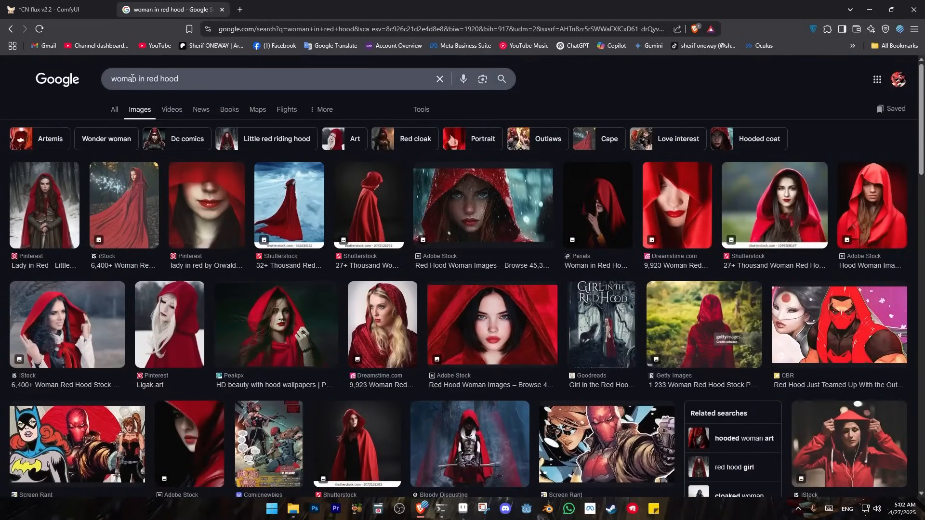
pyautogui.click(108, 82)
pyautogui.write('full body')
pyautogui.press('Return')
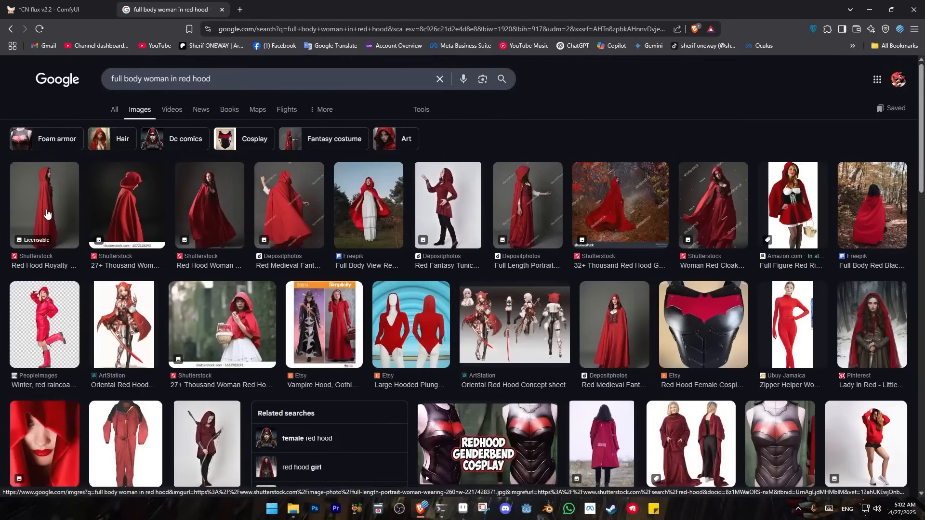
# Copy the first Shutterstock image of the woman in the red cloak and paste it into the ComfyUI Load Image node holding the tiger
pyautogui.click(47, 214)
pyautogui.scroll(-5, 681, 275)
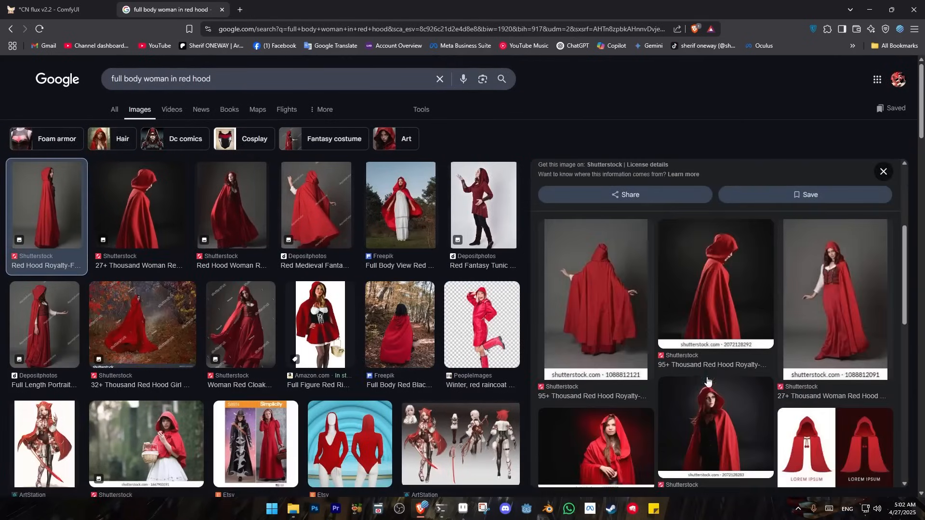
pyautogui.scroll(4, 738, 423)
pyautogui.rightClick(713, 246)
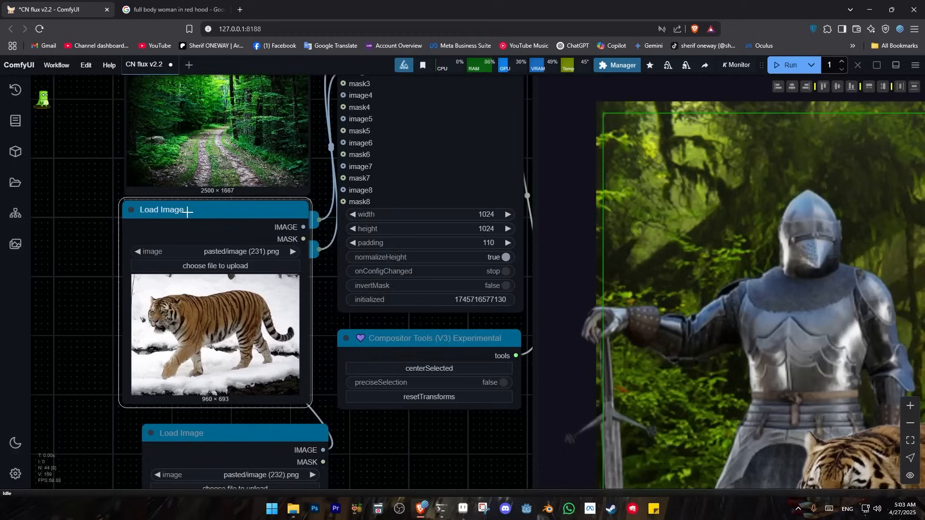
pyautogui.moveTo(187, 211); pyautogui.dragTo(189, 215)
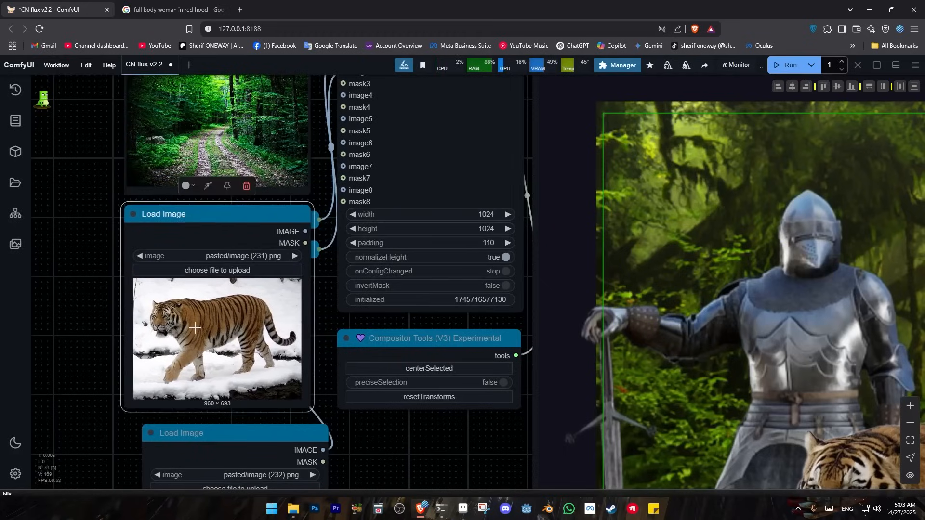
pyautogui.hotkey('ctrl', 'v')
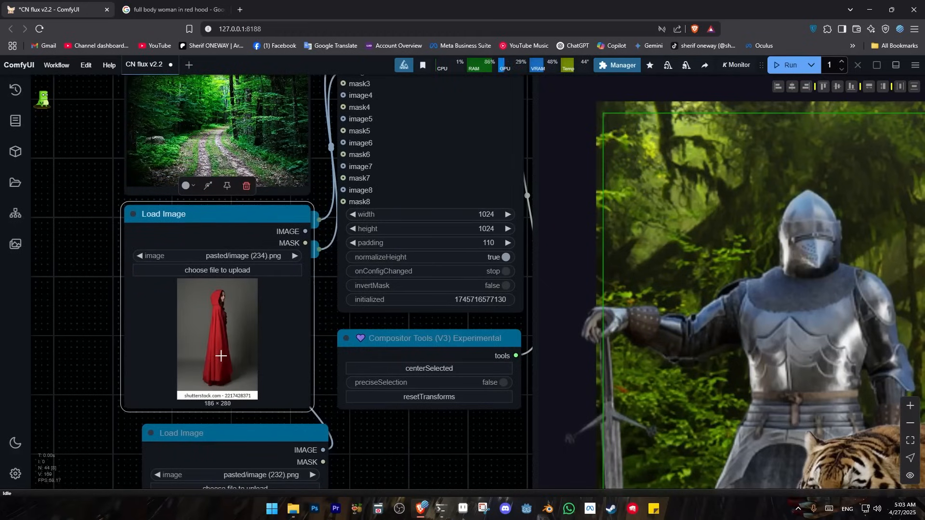
# Switch back to the Google image search and search for "big silver wolf"
pyautogui.click(183, 4)
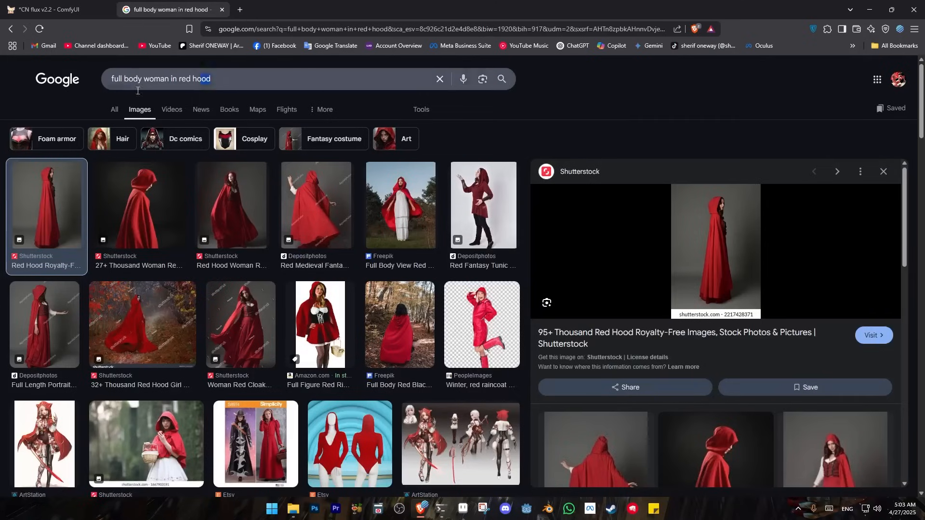
pyautogui.write('big s')
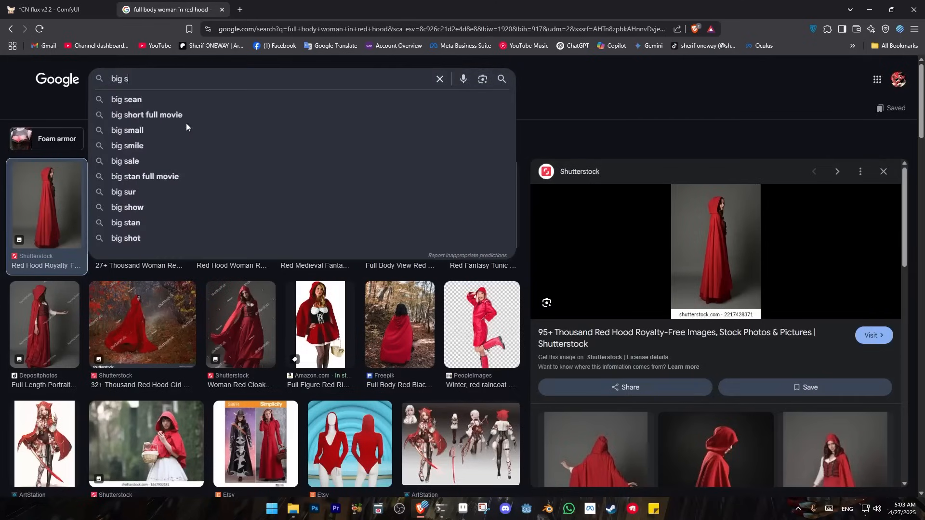
pyautogui.write('ilver wolf')
pyautogui.press('Return')
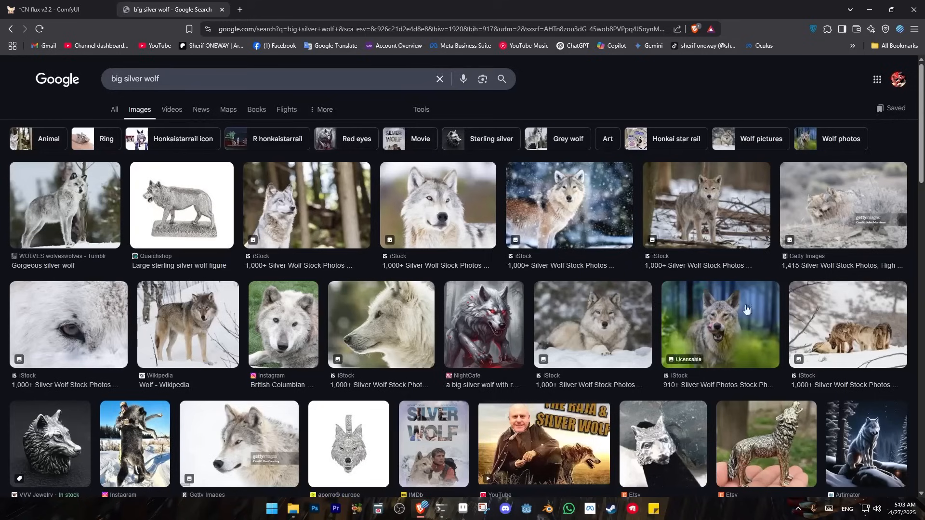
# Open the "Gorgeous silver wolf" image from Tumblr in the results and copy it
pyautogui.click(63, 227)
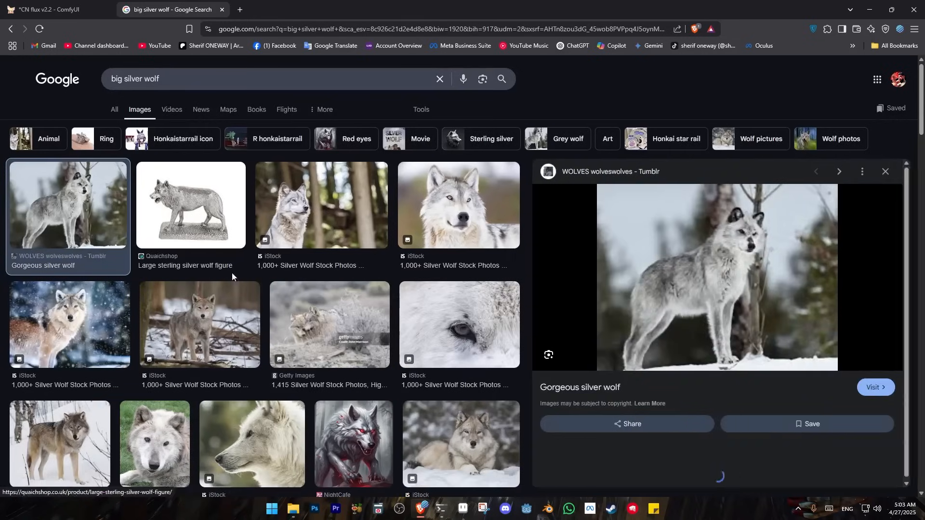
pyautogui.rightClick(718, 299)
pyautogui.click(771, 376)
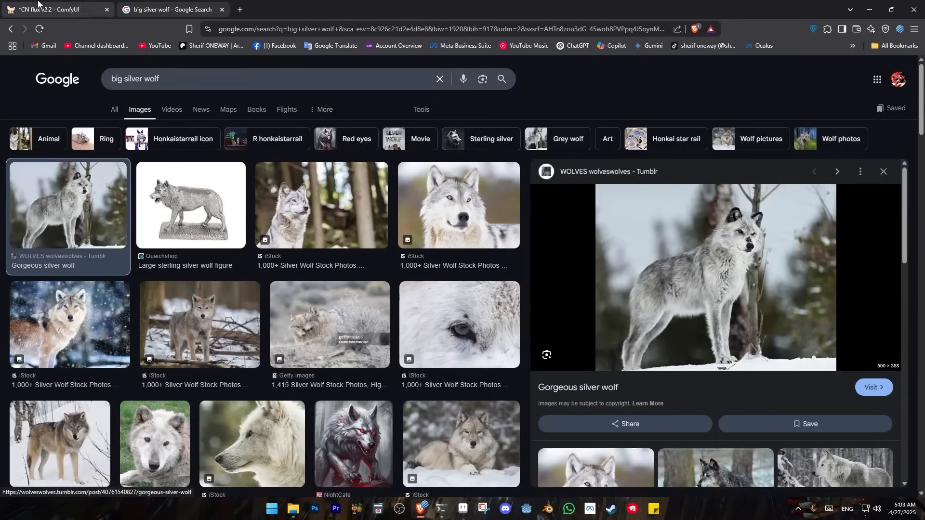
# Return to the ComfyUI workflow and paste the copied wolf image into the Load Image node holding the knight
pyautogui.click(48, 10)
pyautogui.scroll(-2, 79, 210)
pyautogui.click(183, 320)
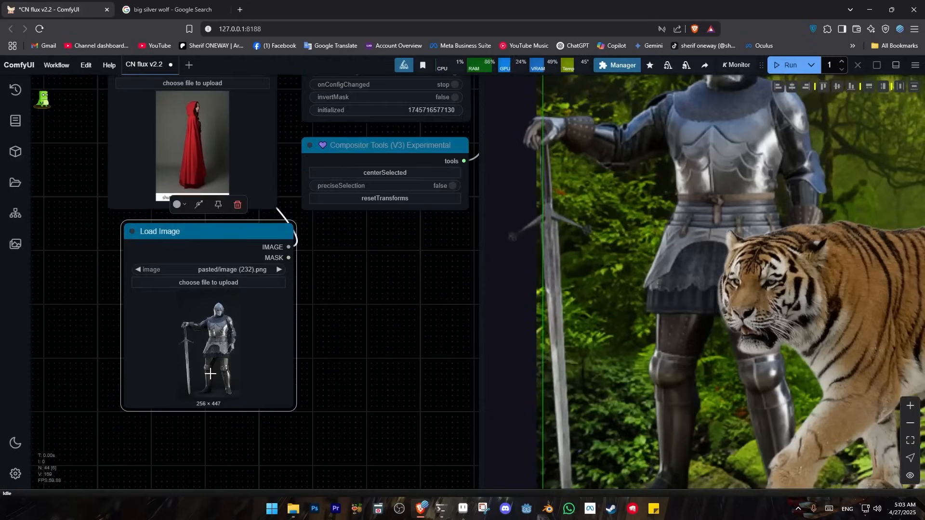
pyautogui.hotkey('ctrl', 'v')
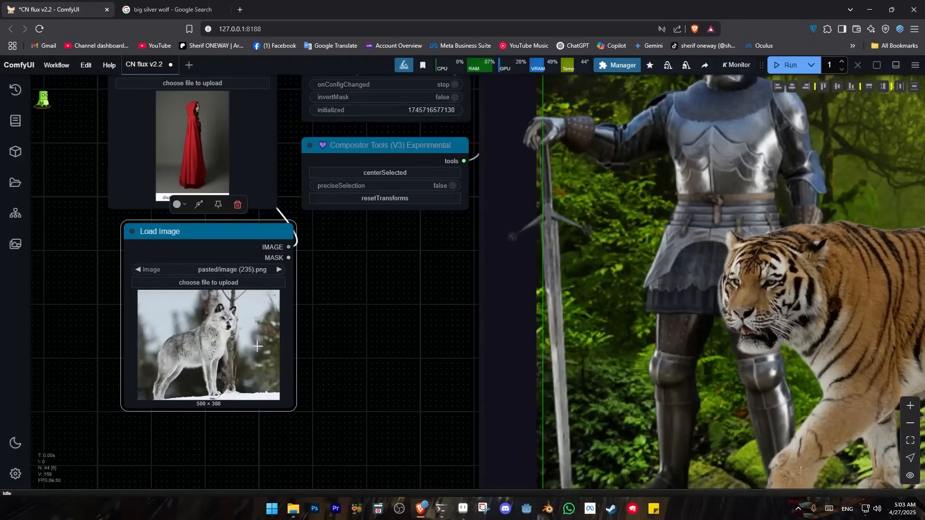
pyautogui.scroll(-5, 336, 335)
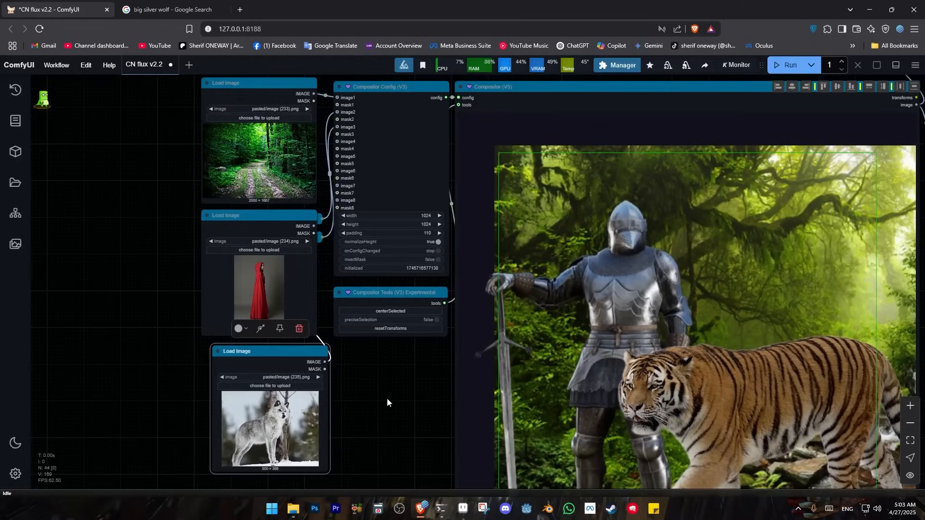
# Run the workflow to load the forest, the red-cloaked woman and the silver wolf into the Compositor
pyautogui.moveTo(404, 397); pyautogui.dragTo(285, 357)
pyautogui.scroll(-1, 358, 343)
pyautogui.scroll(-2, 285, 358)
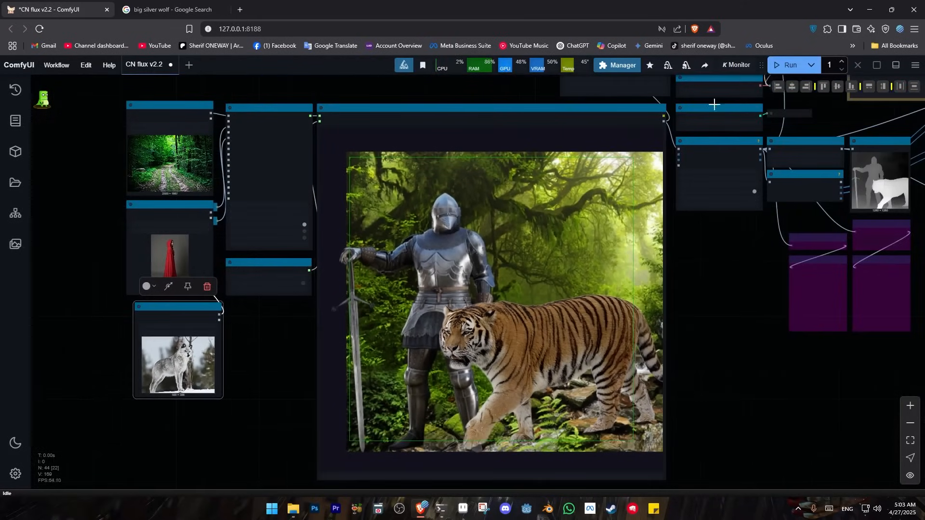
pyautogui.click(777, 67)
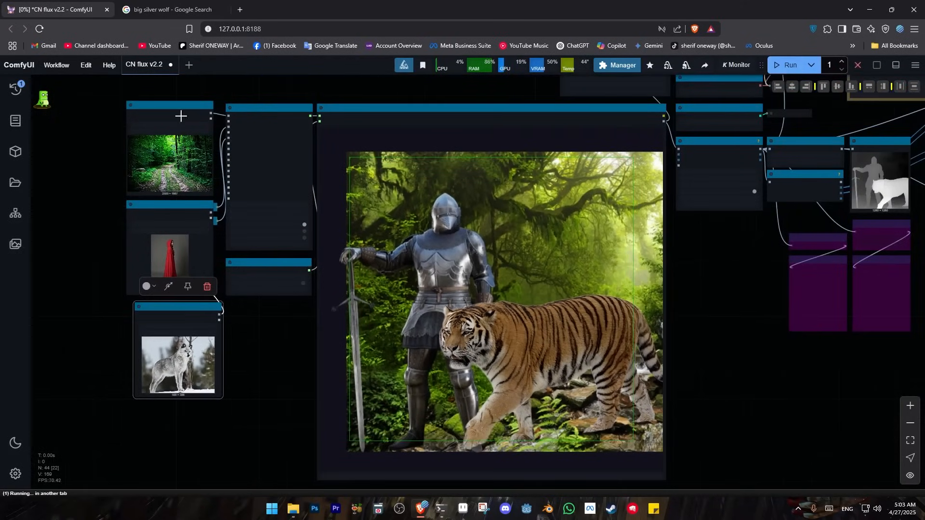
# Move the Load Image node with the red-cloaked woman aside to uncover the two collapsed Remove Background nodes
pyautogui.scroll(4, 97, 289)
pyautogui.moveTo(129, 276); pyautogui.dragTo(246, 309)
pyautogui.moveTo(347, 205); pyautogui.dragTo(207, 214)
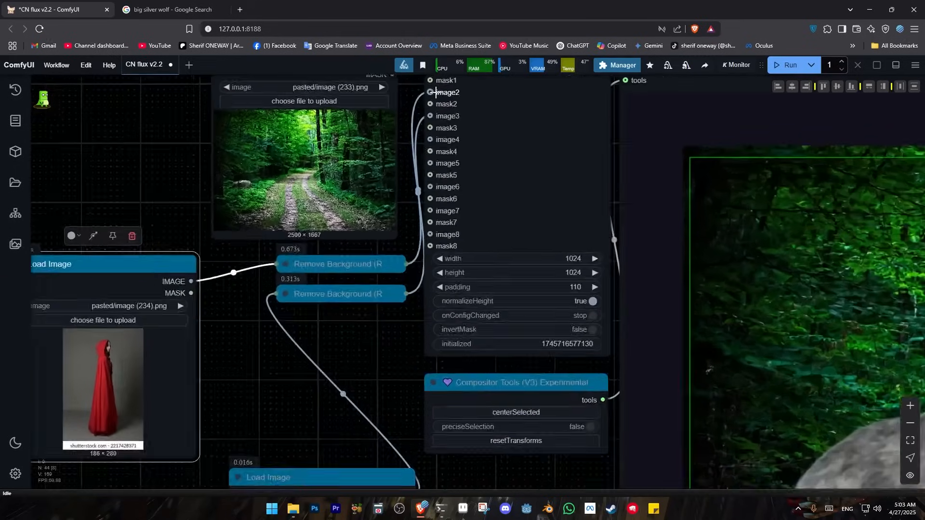
pyautogui.scroll(6, 434, 92)
pyautogui.moveTo(401, 90); pyautogui.dragTo(362, 164)
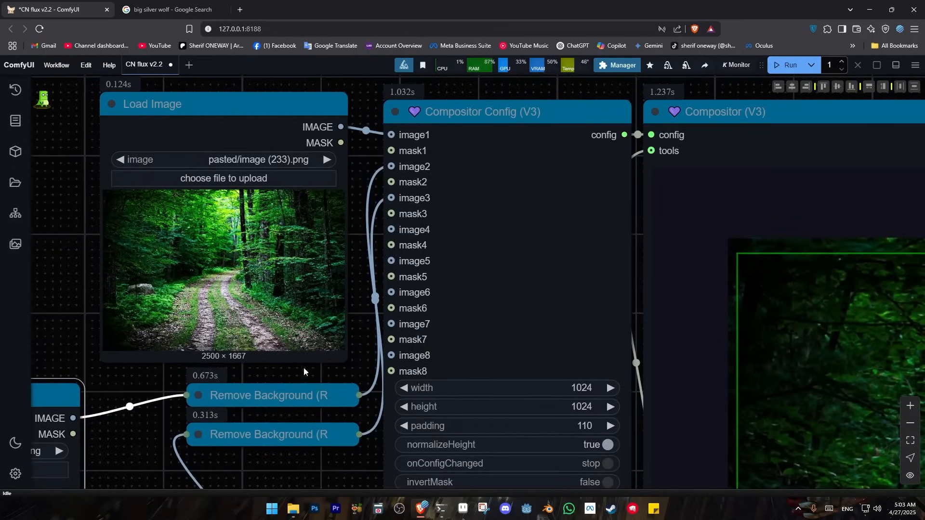
pyautogui.moveTo(199, 419); pyautogui.dragTo(389, 364)
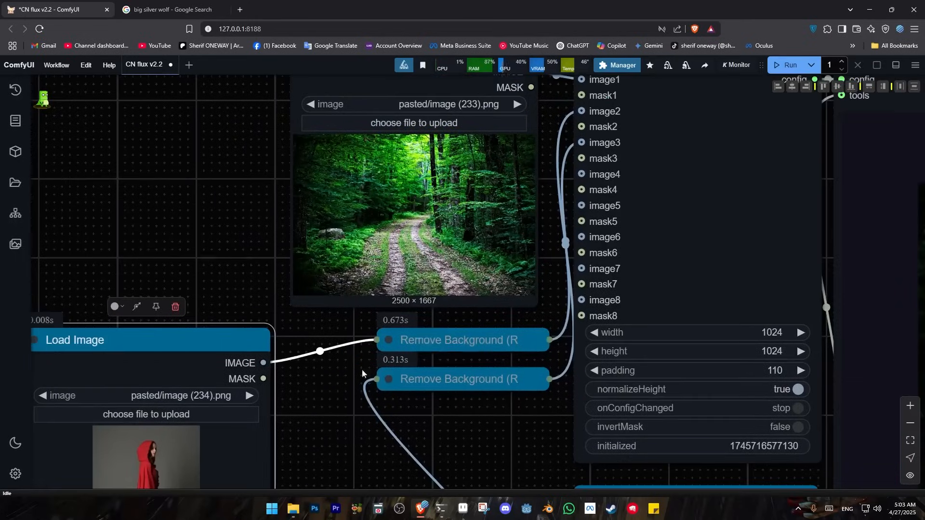
# Expand the woman's Remove Background (RMBG) node, examine its settings and collapse it again
pyautogui.click(389, 340)
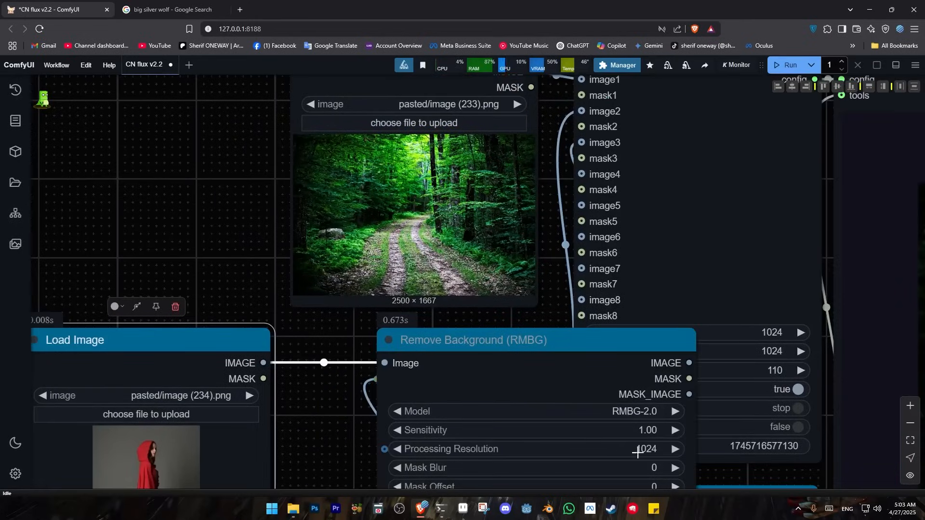
pyautogui.scroll(-3, 434, 414)
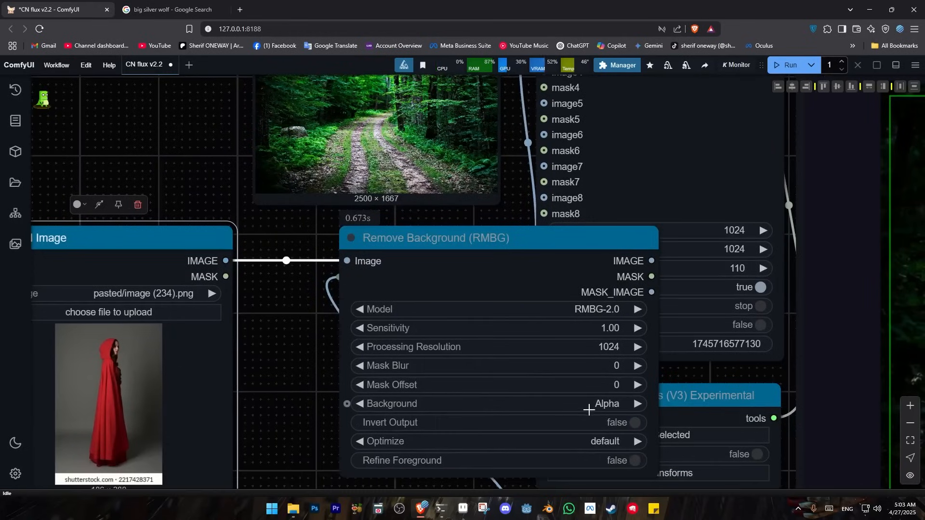
pyautogui.click(352, 240)
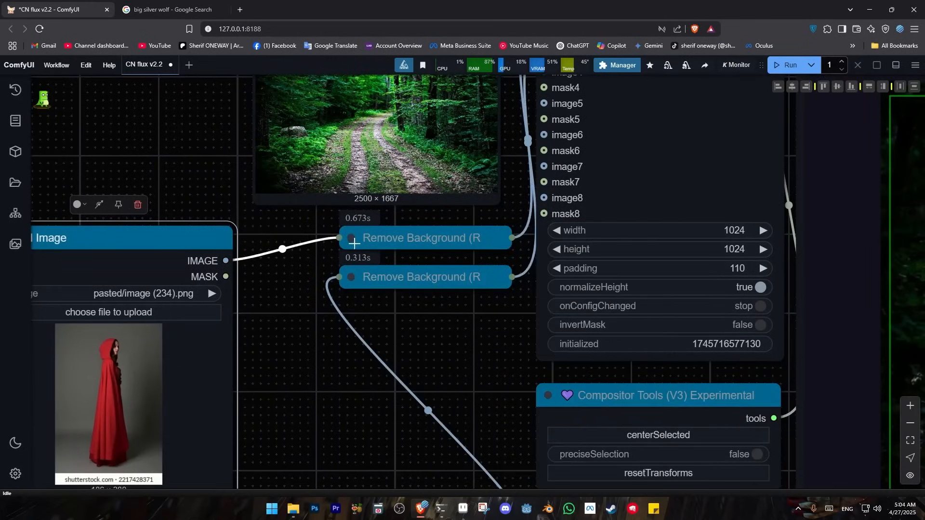
# Move the woman's Load Image node back over the Remove Background nodes, below the forest image node
pyautogui.moveTo(194, 241); pyautogui.dragTo(462, 234)
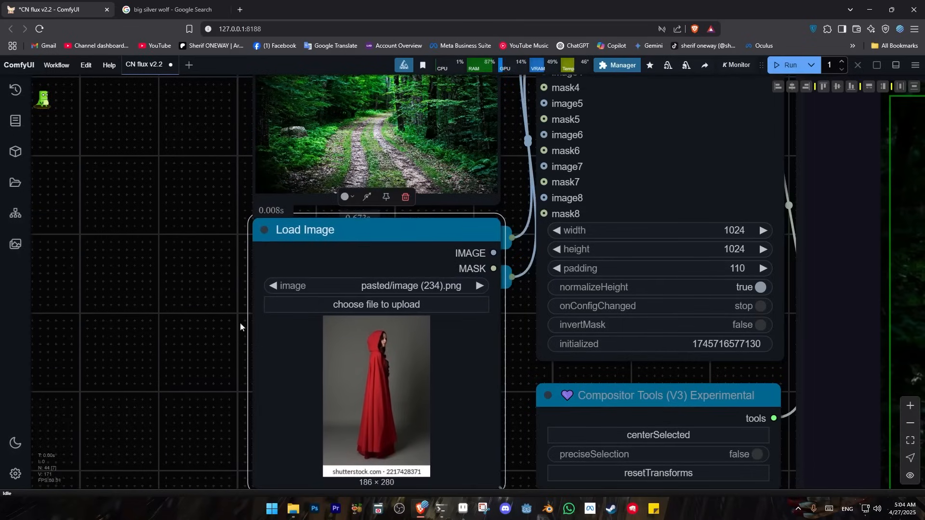
pyautogui.click(190, 320)
pyautogui.moveTo(204, 331); pyautogui.dragTo(163, 218)
pyautogui.scroll(-4, 163, 219)
pyautogui.scroll(-3, 181, 301)
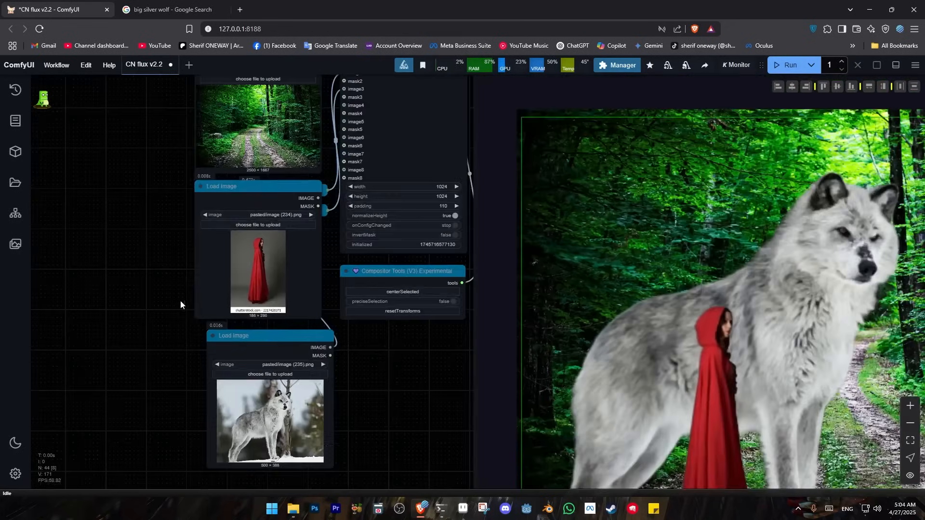
# In the Compositor, move the wolf down and to the right, and shift the forest background left to fill the canvas
pyautogui.moveTo(457, 391); pyautogui.dragTo(125, 259)
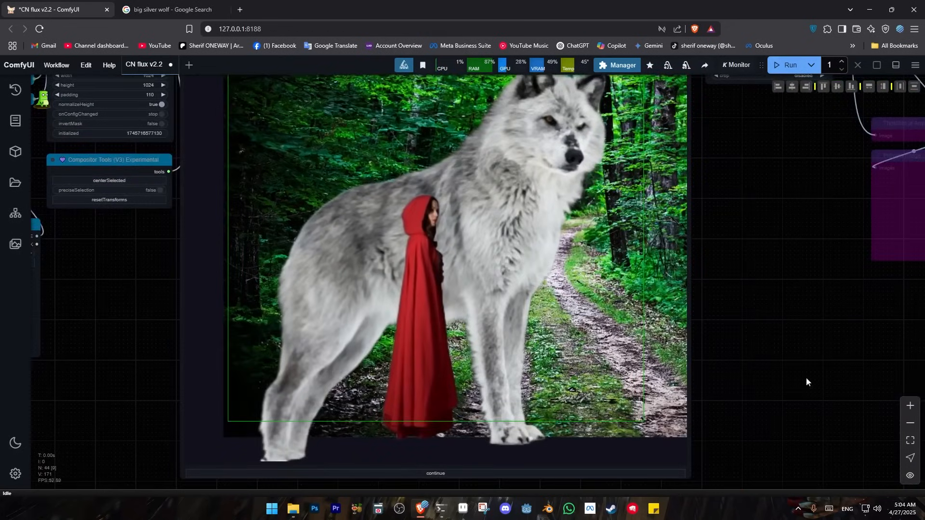
pyautogui.scroll(-2, 762, 214)
pyautogui.moveTo(763, 214); pyautogui.dragTo(726, 339)
pyautogui.moveTo(742, 385); pyautogui.dragTo(701, 313)
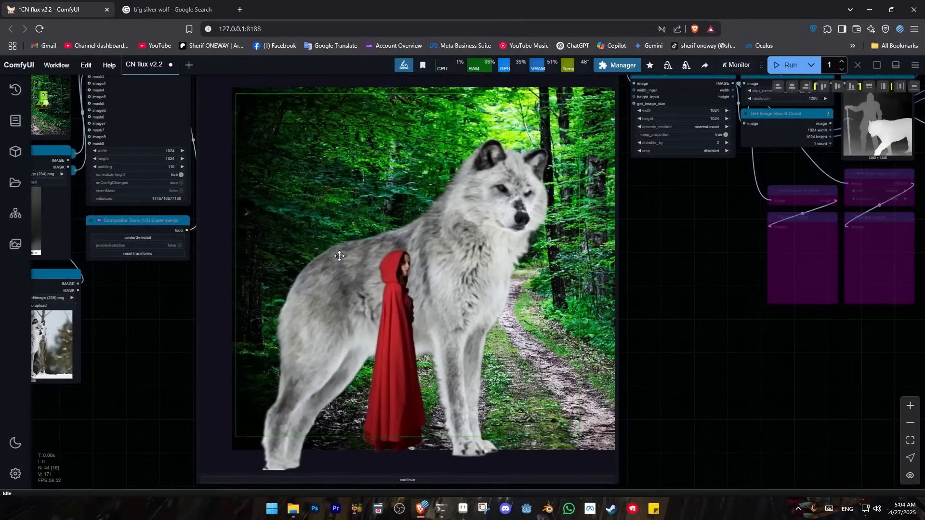
pyautogui.moveTo(409, 175); pyautogui.dragTo(492, 232)
pyautogui.moveTo(356, 119); pyautogui.dragTo(309, 124)
# Move the red-cloaked woman up and to the left in the Compositor and enlarge her
pyautogui.moveTo(410, 332); pyautogui.dragTo(397, 294)
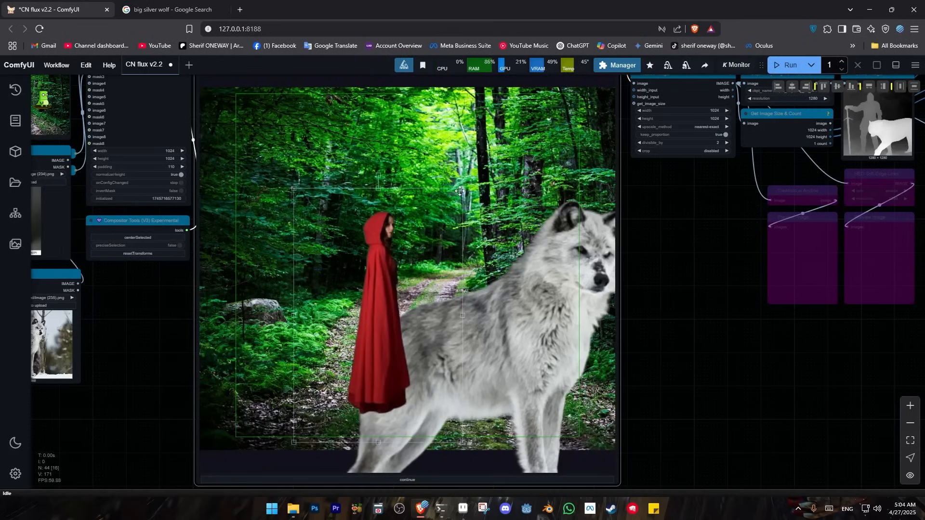
pyautogui.moveTo(463, 189); pyautogui.dragTo(516, 109)
pyautogui.moveTo(448, 219); pyautogui.dragTo(440, 230)
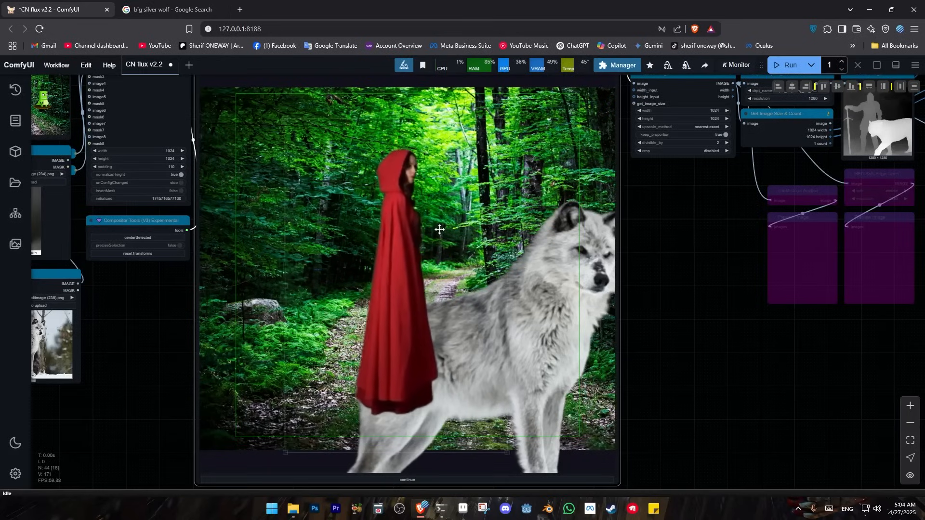
# Shrink the wolf and place it on the forest path, with the woman moved left to stand in front of its hindquarters
pyautogui.moveTo(541, 327); pyautogui.dragTo(426, 273)
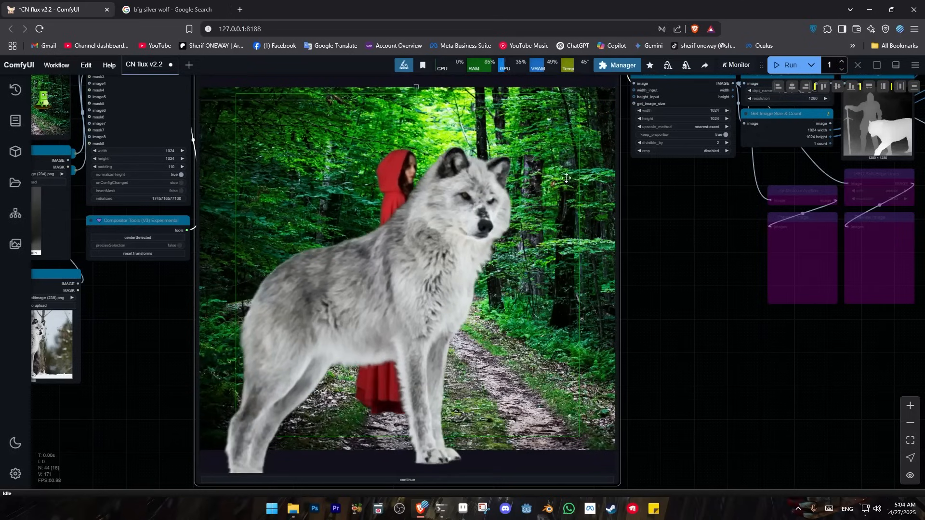
pyautogui.moveTo(557, 139); pyautogui.dragTo(489, 186)
pyautogui.moveTo(582, 147); pyautogui.dragTo(369, 312)
pyautogui.moveTo(256, 393); pyautogui.dragTo(494, 274)
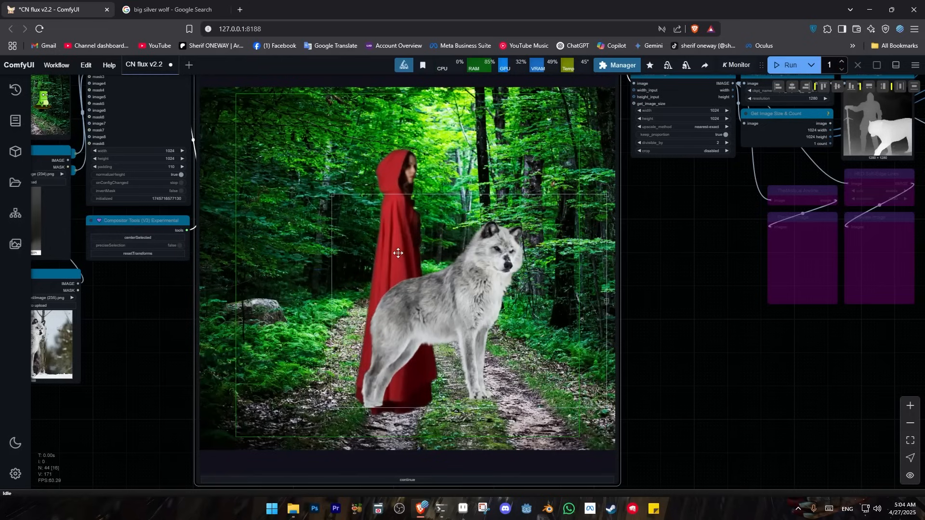
pyautogui.moveTo(408, 176); pyautogui.dragTo(384, 171)
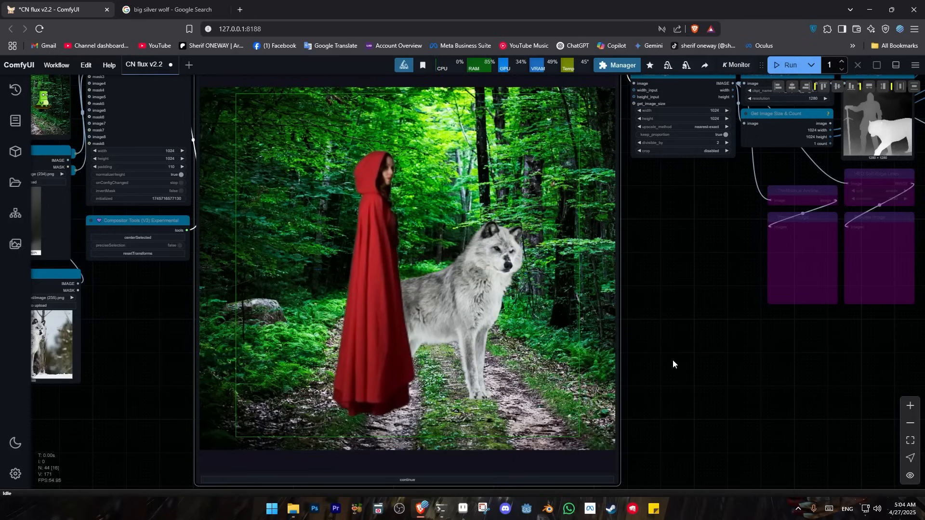
# Continue the workflow from the Compositor node with the new arrangement
pyautogui.scroll(-1, 694, 330)
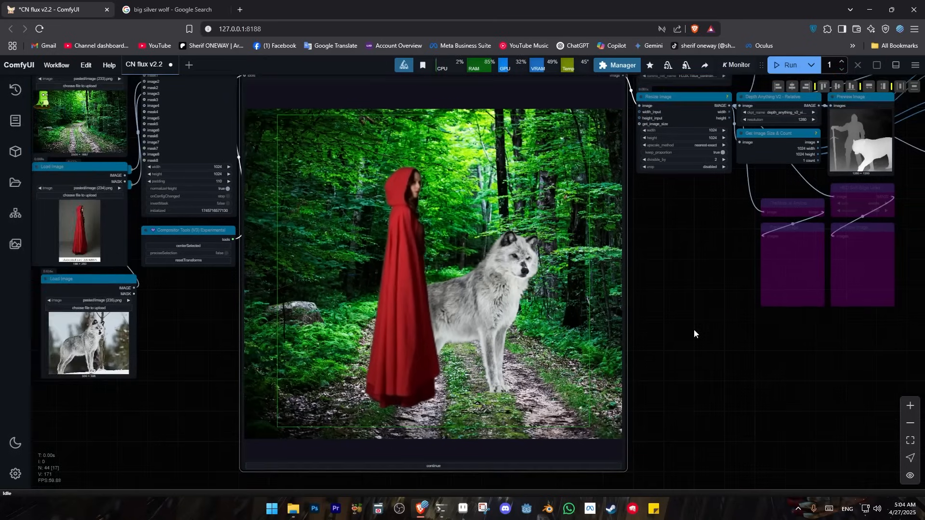
pyautogui.moveTo(694, 330); pyautogui.dragTo(577, 332)
pyautogui.moveTo(620, 383); pyautogui.dragTo(679, 351)
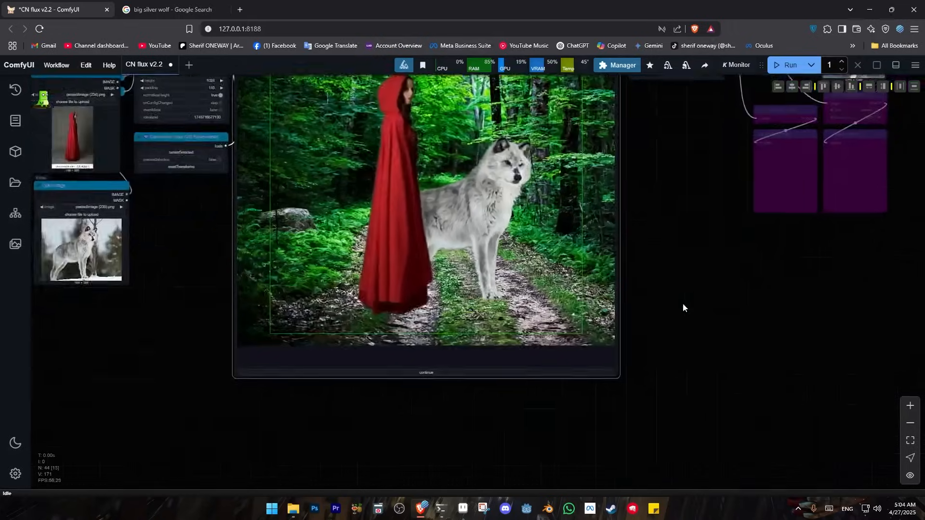
pyautogui.scroll(4, 696, 291)
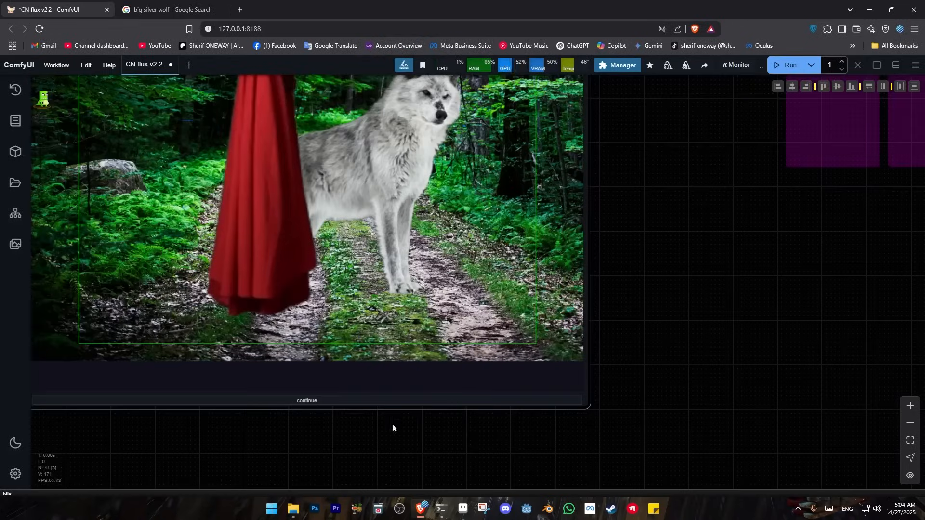
pyautogui.click(313, 403)
# Examine the depth map of the woman and wolf in the preview beside the Depth Anything V2 node
pyautogui.scroll(-2, 708, 239)
pyautogui.moveTo(553, 323); pyautogui.dragTo(316, 416)
pyautogui.moveTo(286, 320); pyautogui.dragTo(331, 367)
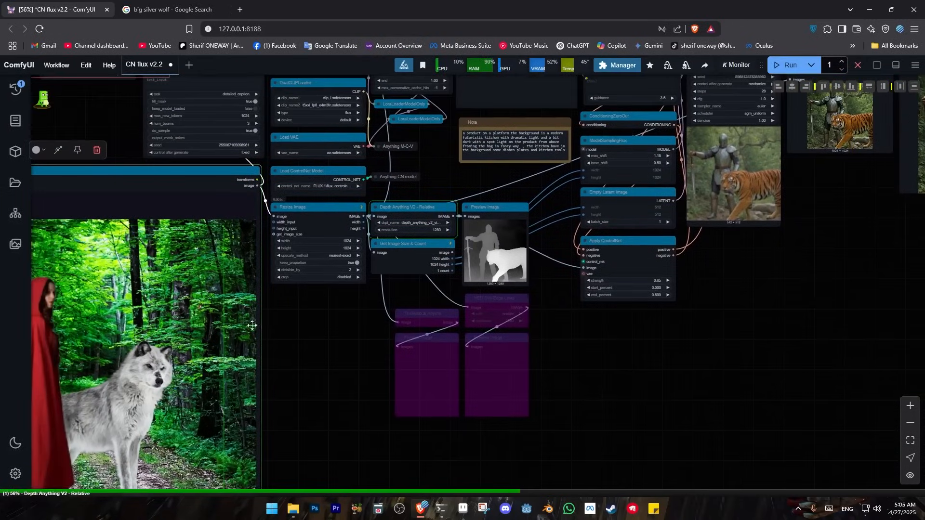
pyautogui.scroll(5, 416, 262)
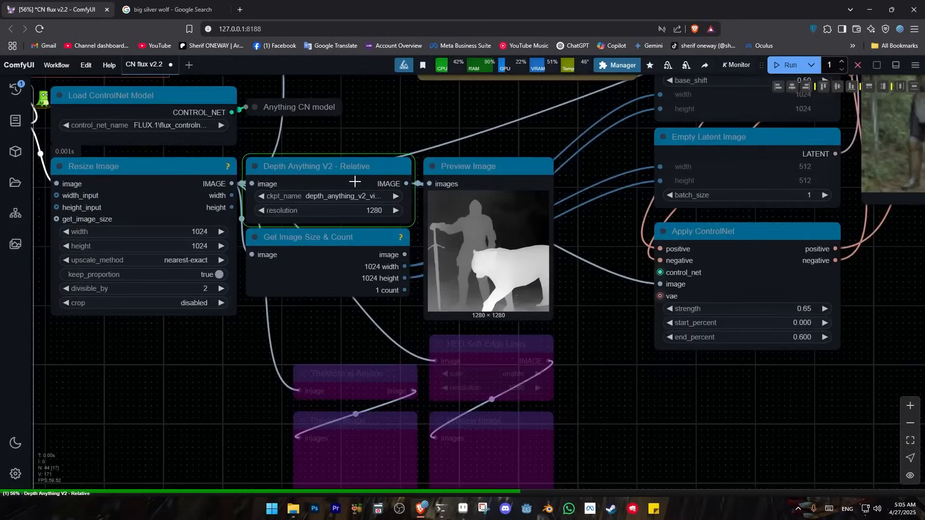
pyautogui.scroll(5, 459, 256)
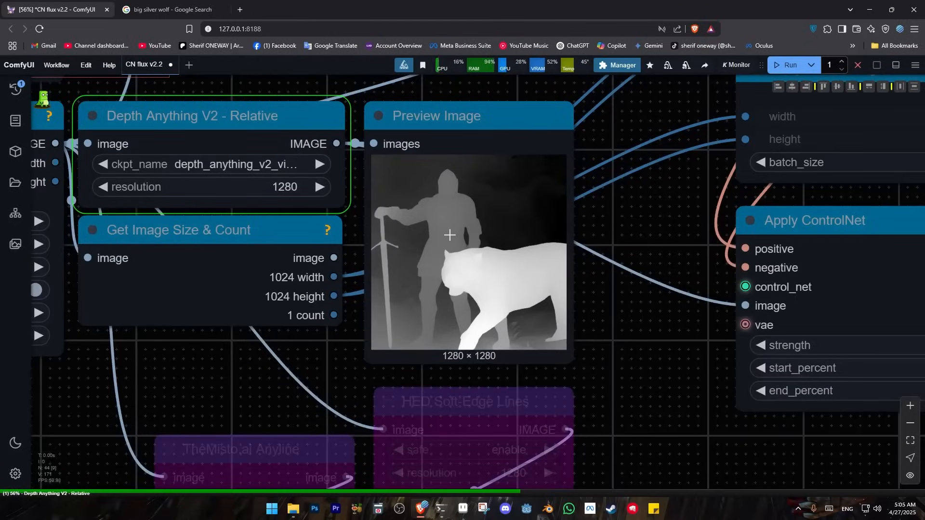
pyautogui.scroll(3, 475, 222)
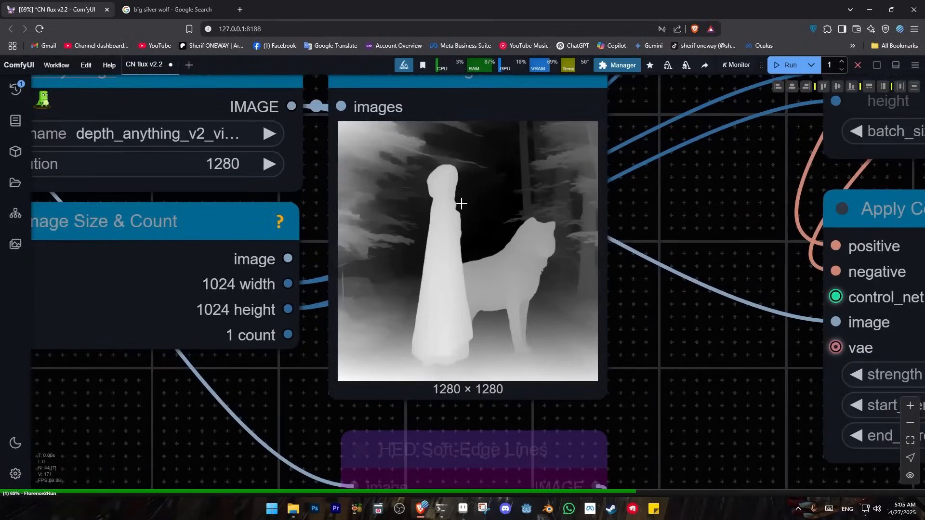
pyautogui.scroll(1, 468, 270)
pyautogui.scroll(-9, 468, 270)
# Inspect the Florence2Run captioning node and the composited image while the workflow runs
pyautogui.moveTo(289, 369); pyautogui.dragTo(646, 226)
pyautogui.scroll(-8, 466, 328)
pyautogui.moveTo(266, 110); pyautogui.dragTo(324, 260)
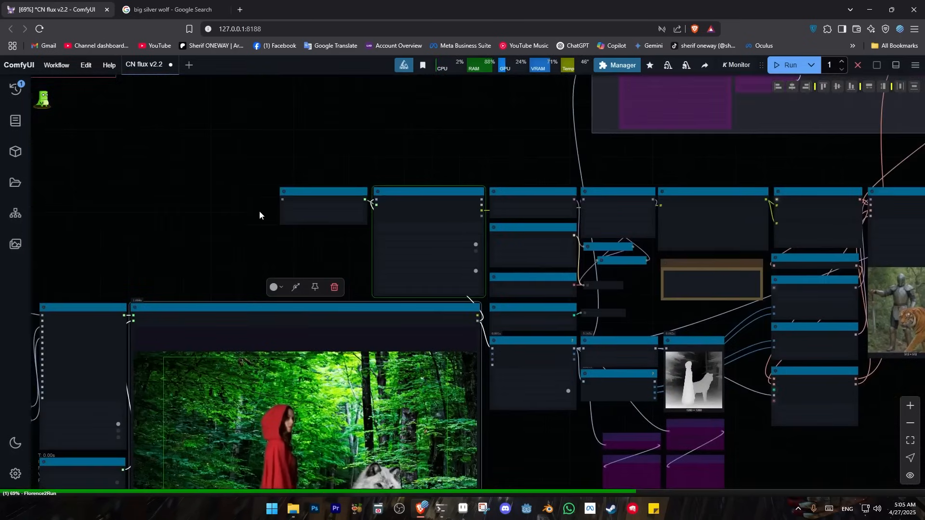
pyautogui.scroll(5, 380, 209)
pyautogui.scroll(5, 382, 224)
pyautogui.scroll(-5, 263, 305)
pyautogui.moveTo(265, 307); pyautogui.dragTo(321, 32)
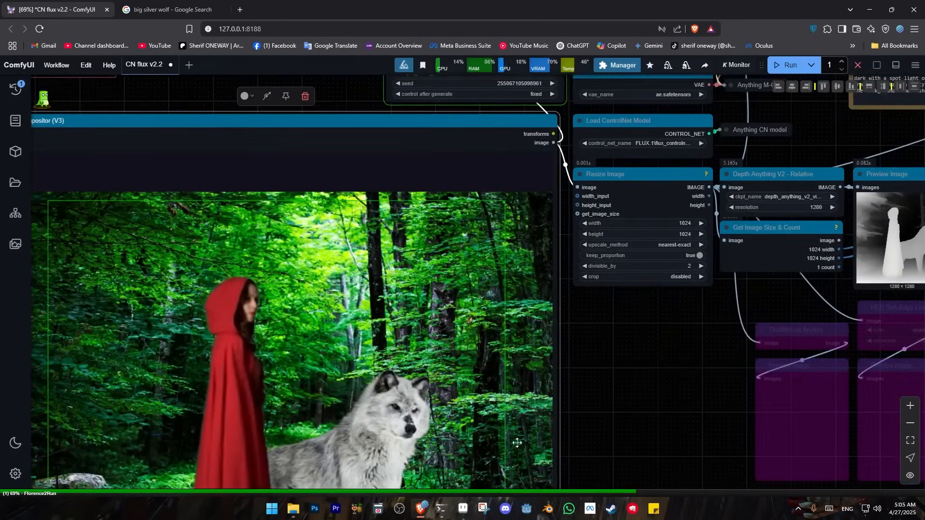
pyautogui.moveTo(670, 414); pyautogui.dragTo(570, 277)
pyautogui.scroll(-3, 570, 277)
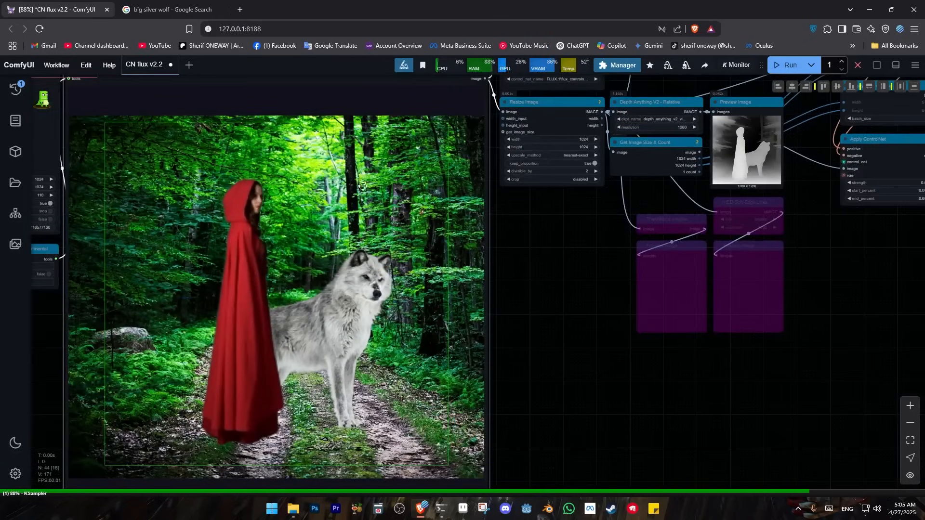
# Follow the KSampler generation and compare the finished image with the original composite in the Image Comparer
pyautogui.scroll(-5, 567, 337)
pyautogui.moveTo(826, 355); pyautogui.dragTo(444, 428)
pyautogui.scroll(5, 539, 261)
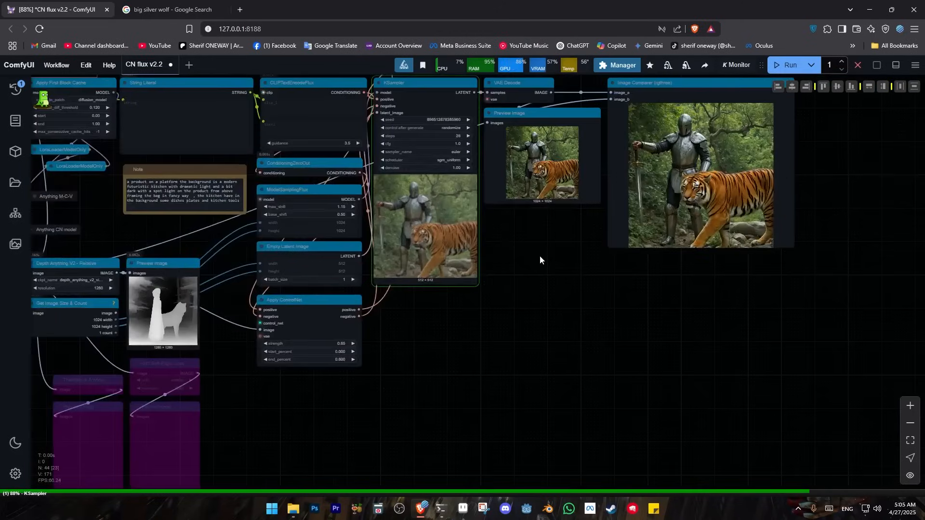
pyautogui.scroll(6, 542, 257)
pyautogui.moveTo(532, 231); pyautogui.dragTo(424, 369)
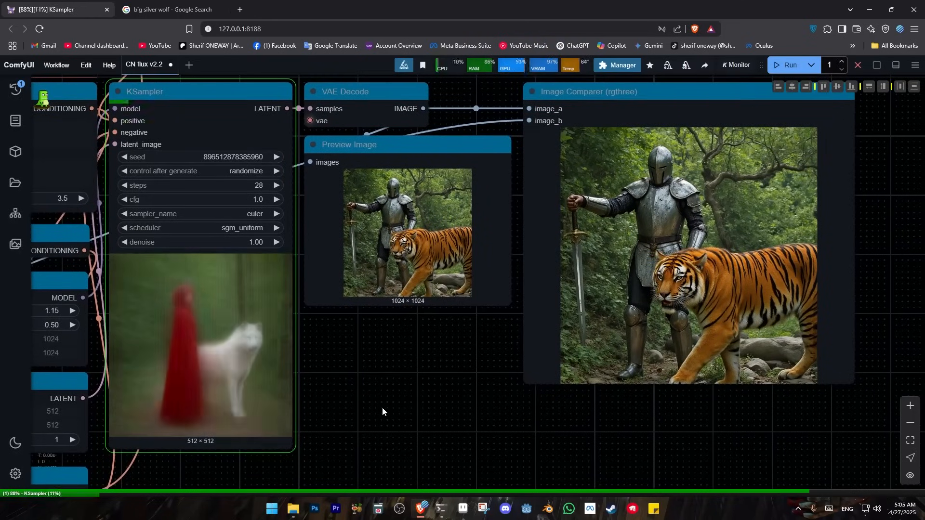
pyautogui.scroll(4, 832, 248)
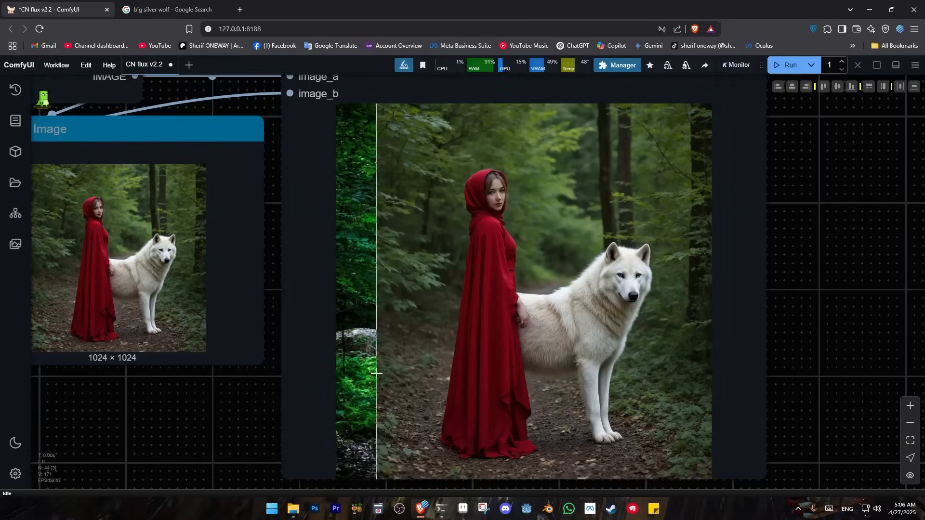
pyautogui.scroll(-5, 230, 440)
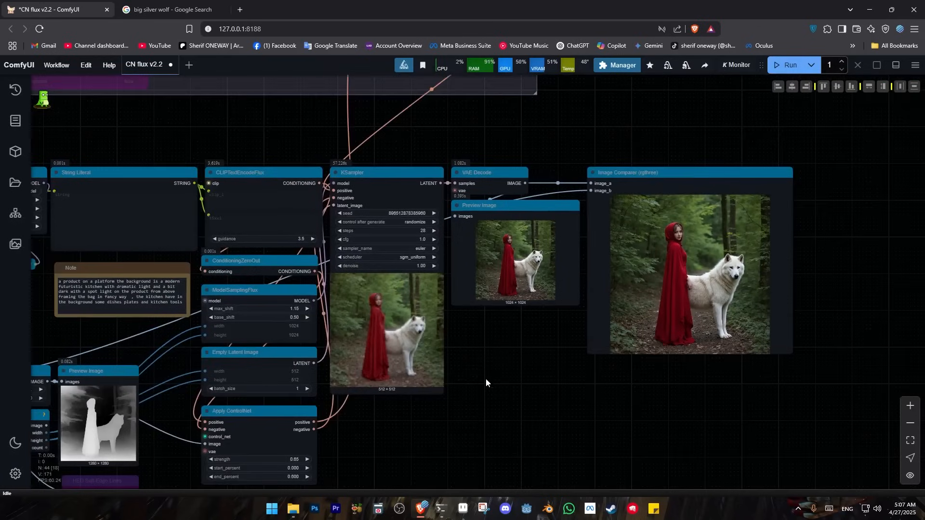
pyautogui.moveTo(466, 420); pyautogui.dragTo(549, 374)
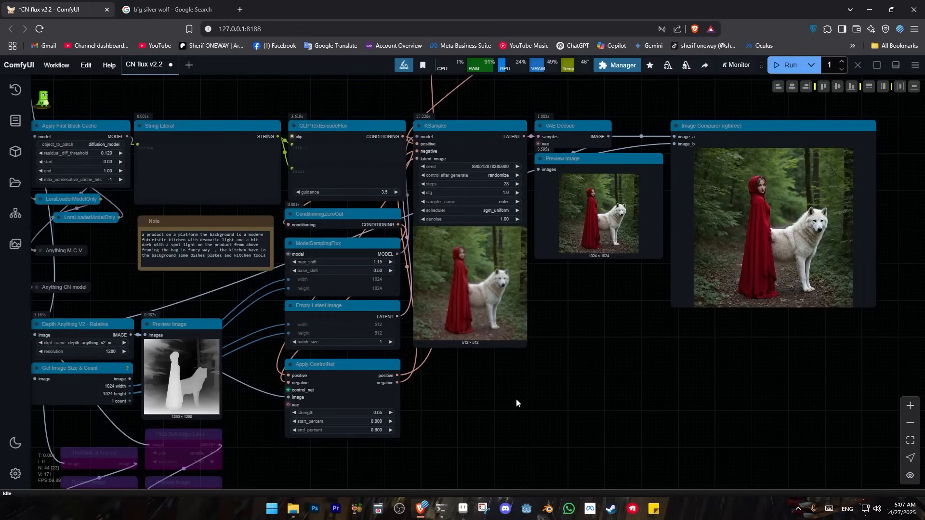
pyautogui.moveTo(417, 473); pyautogui.dragTo(655, 410)
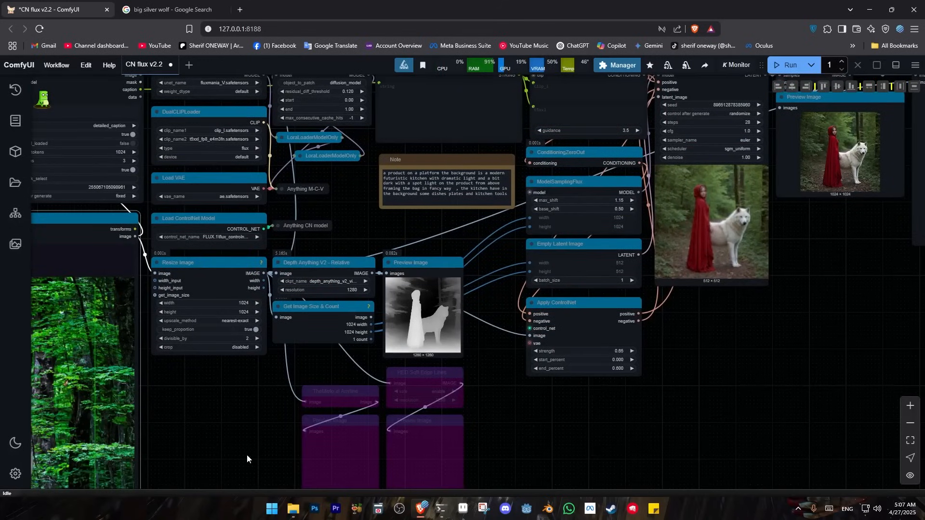
# Switch to the Google image search and search for "modern house"
pyautogui.click(169, 9)
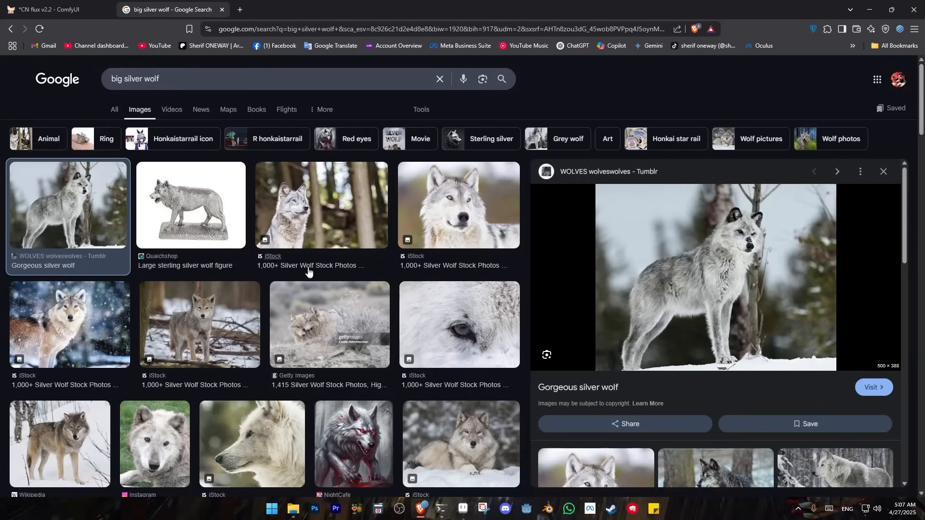
pyautogui.write('modern house')
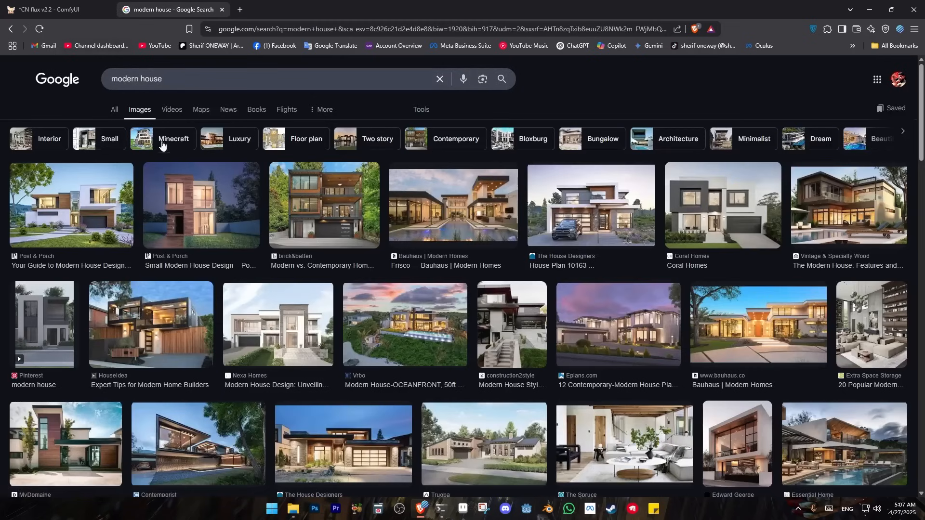
# Find the white modern house with wooden cladding and a garage among the image results and copy its picture
pyautogui.scroll(-2, 219, 372)
pyautogui.scroll(-3, 250, 364)
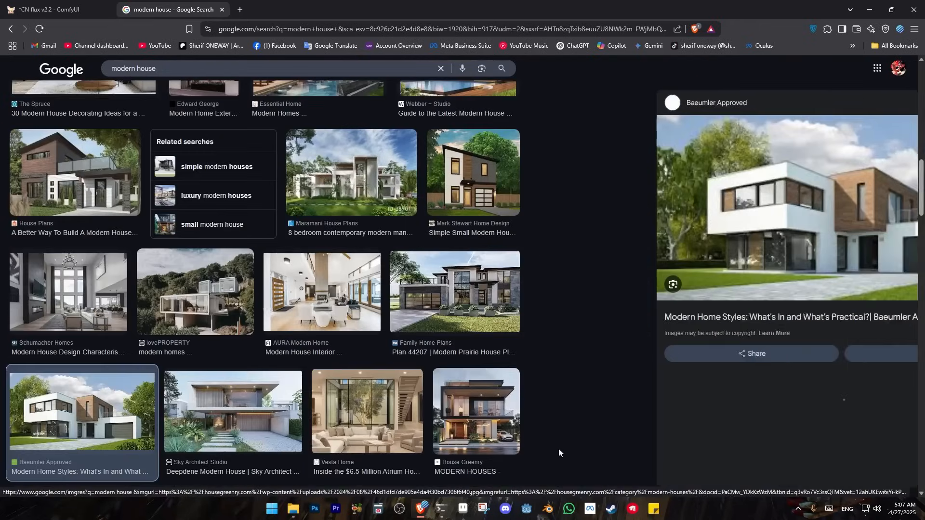
pyautogui.click(362, 455)
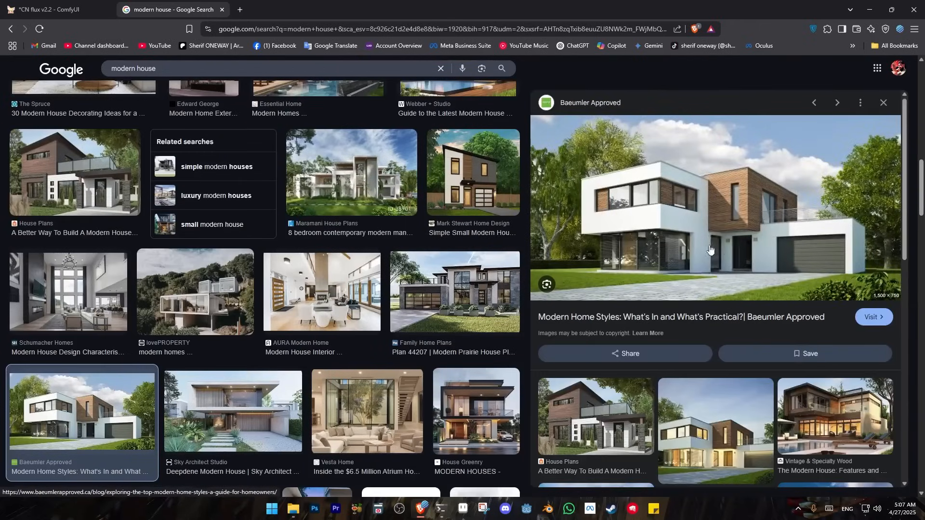
pyautogui.scroll(-2, 720, 244)
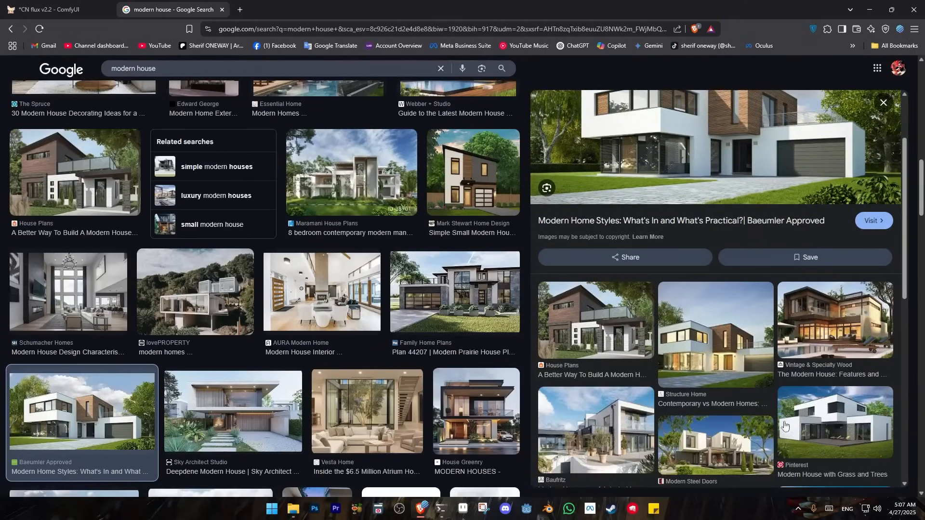
pyautogui.scroll(-2, 796, 419)
pyautogui.scroll(-2, 796, 419)
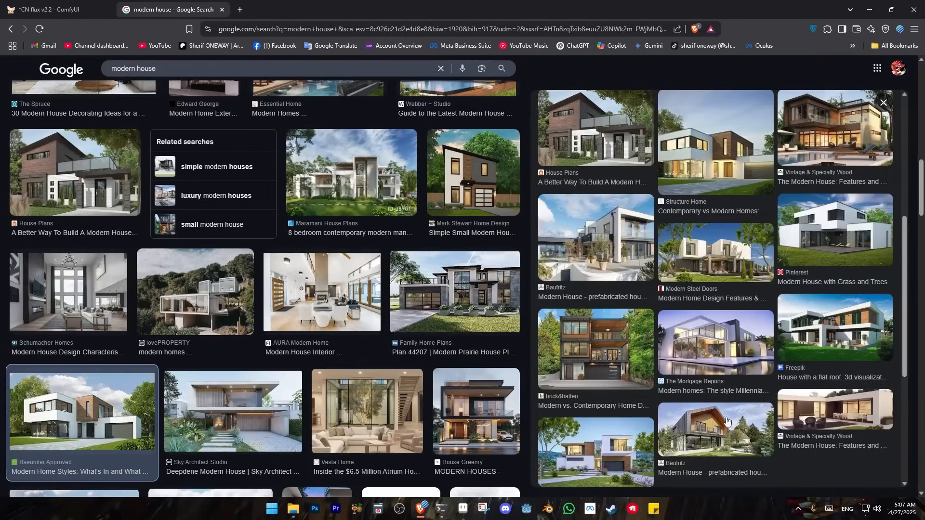
pyautogui.scroll(5, 684, 137)
# Switch to the ComfyUI workflow and paste the house picture into the first Load Image node as the background
pyautogui.click(59, 11)
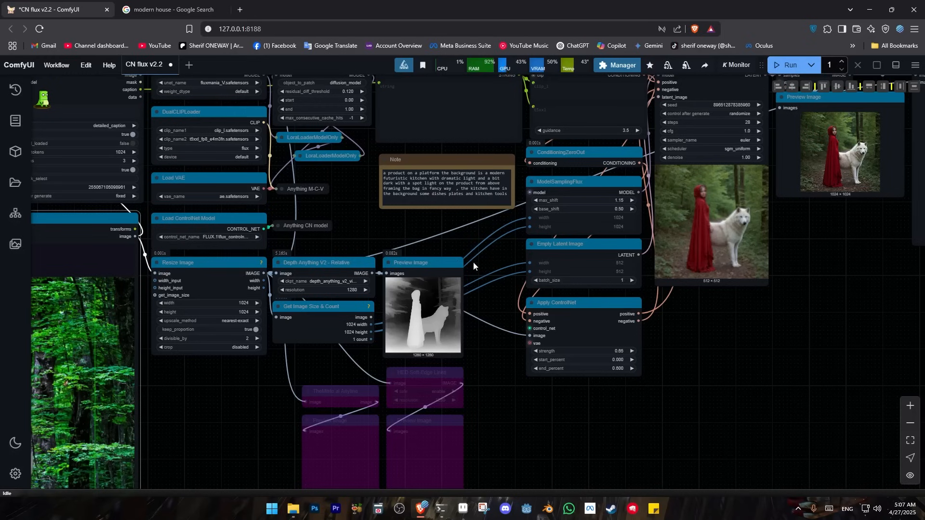
pyautogui.moveTo(443, 243); pyautogui.dragTo(922, 269)
pyautogui.moveTo(138, 232); pyautogui.dragTo(448, 136)
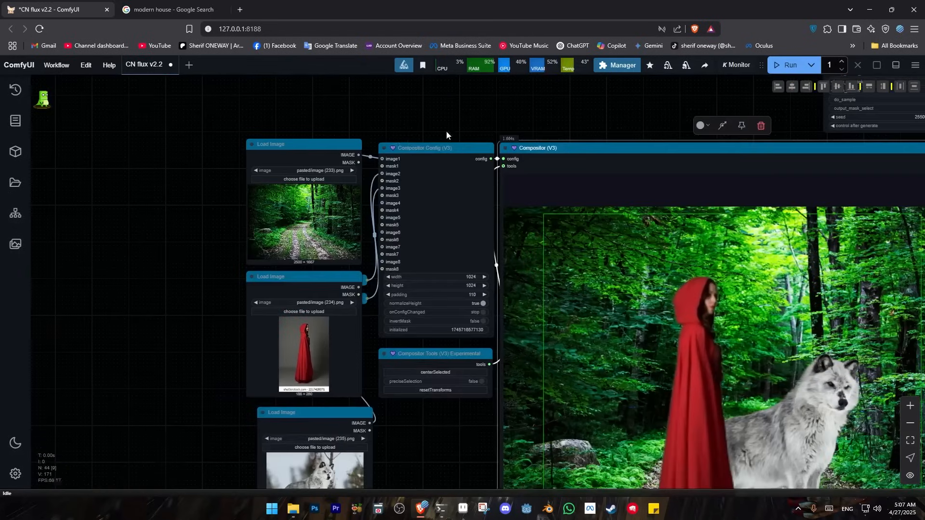
pyautogui.click(297, 154)
pyautogui.hotkey('ctrl', 'v')
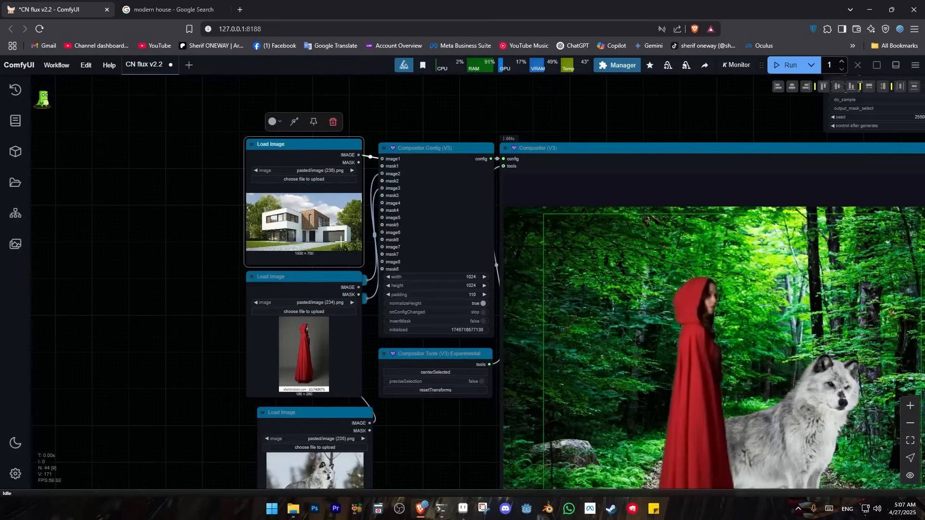
# Return to the Google image search and search for "car"
pyautogui.click(164, 9)
pyautogui.scroll(3, 163, 91)
pyautogui.moveTo(166, 70); pyautogui.dragTo(66, 80)
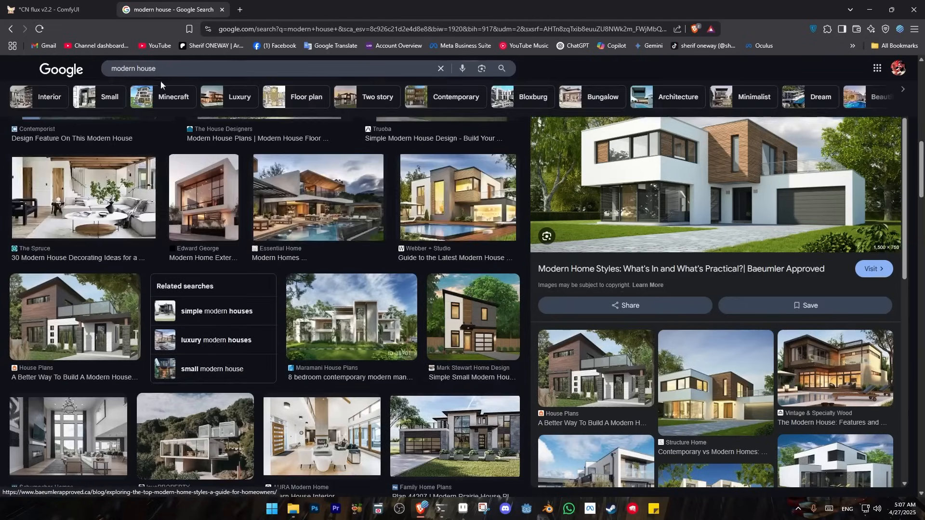
pyautogui.write('car')
pyautogui.press('Return')
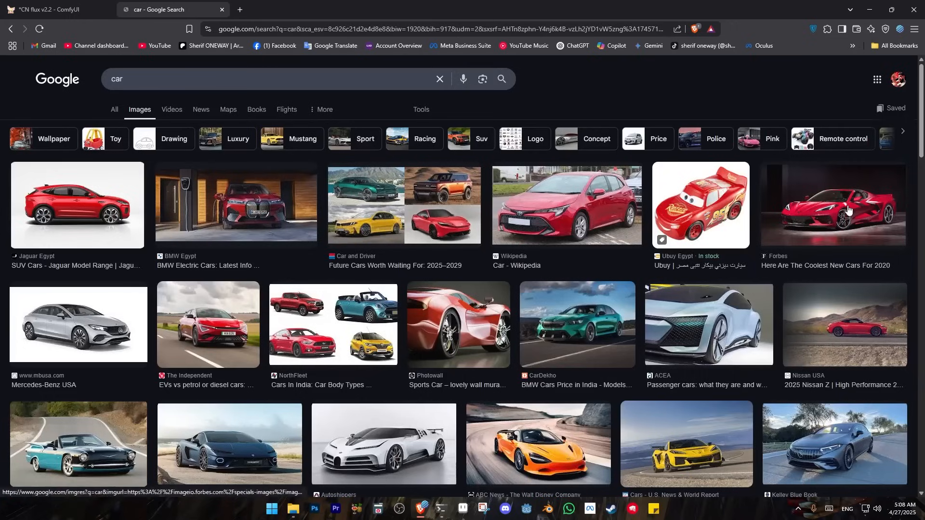
# Copy the Forbes picture of the red sports car and paste it into the second Load Image node in ComfyUI
pyautogui.click(849, 211)
pyautogui.rightClick(718, 270)
pyautogui.click(744, 364)
pyautogui.click(48, 9)
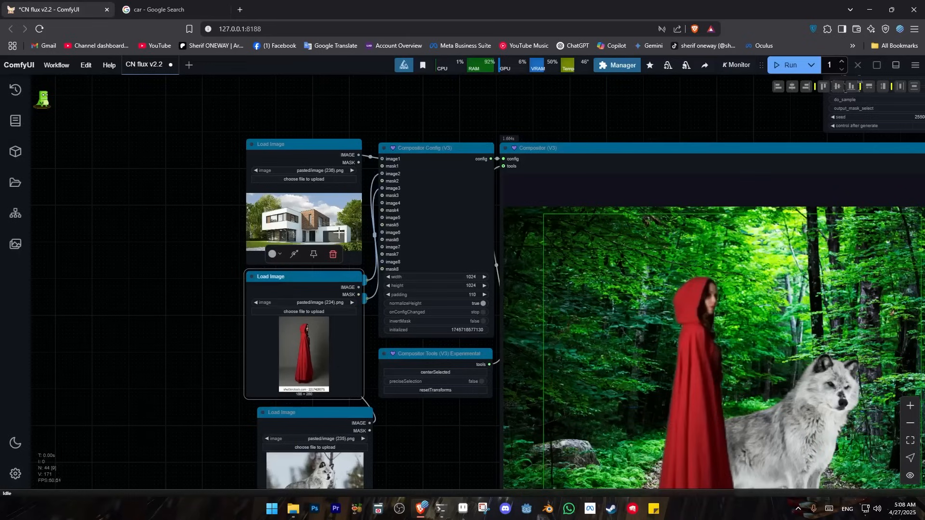
pyautogui.hotkey('ctrl', 'v')
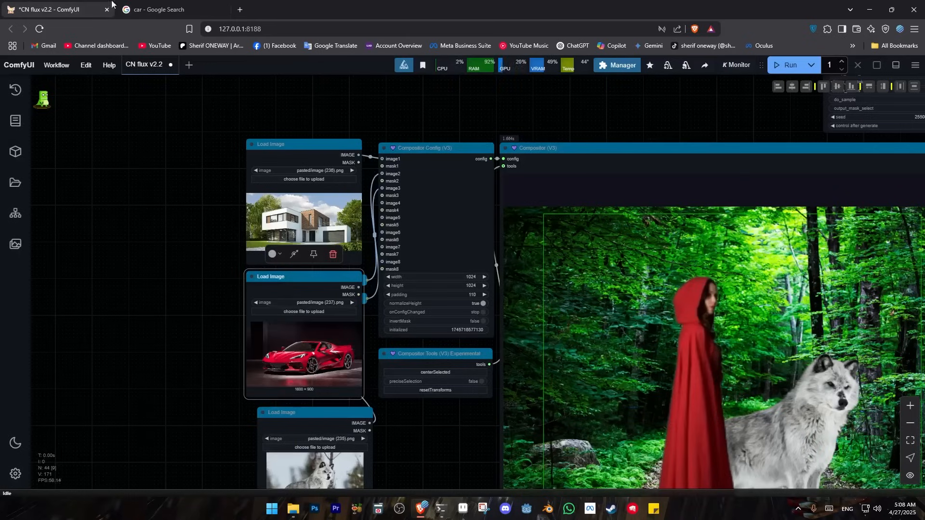
# Switch back to the Google image search and search for "people standing together"
pyautogui.click(153, 9)
pyautogui.doubleClick(145, 79)
pyautogui.write('people stand to')
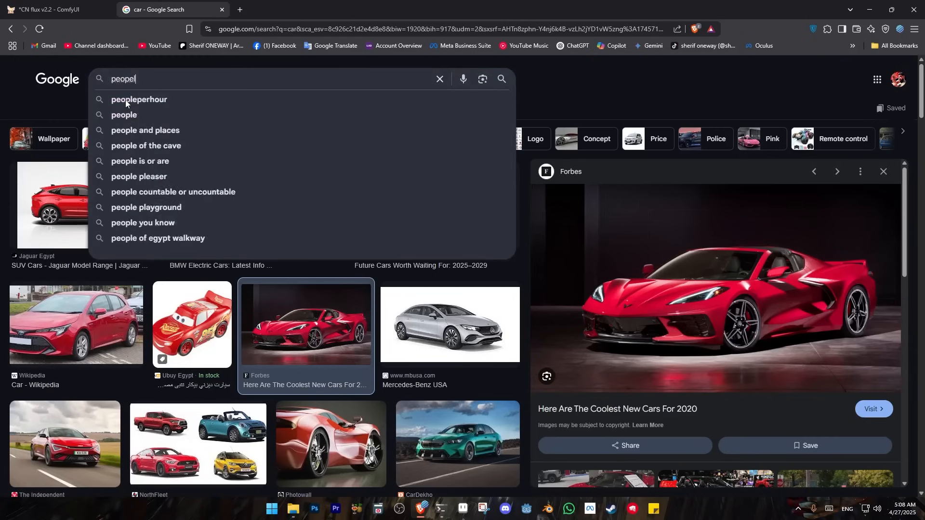
pyautogui.click(126, 100)
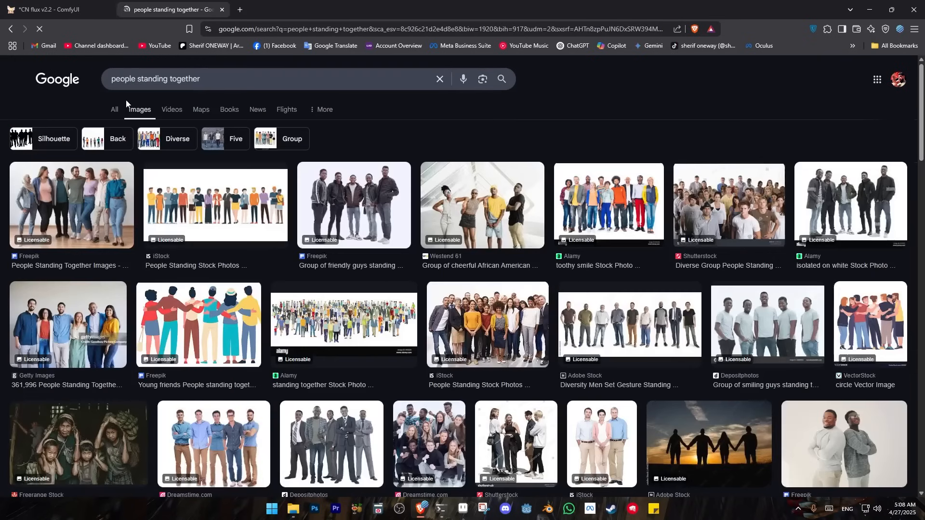
# Find the iStock picture of three people standing on a white background and copy the image
pyautogui.scroll(-3, 694, 353)
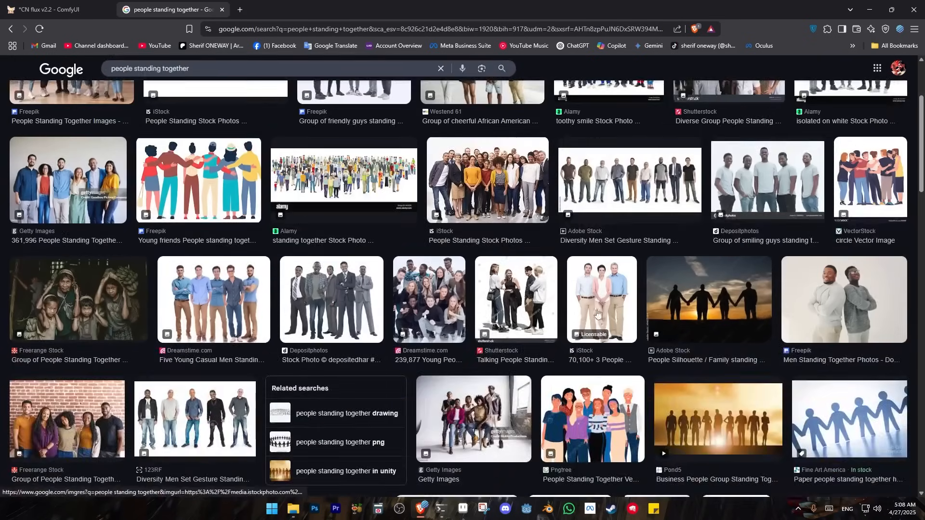
pyautogui.click(596, 330)
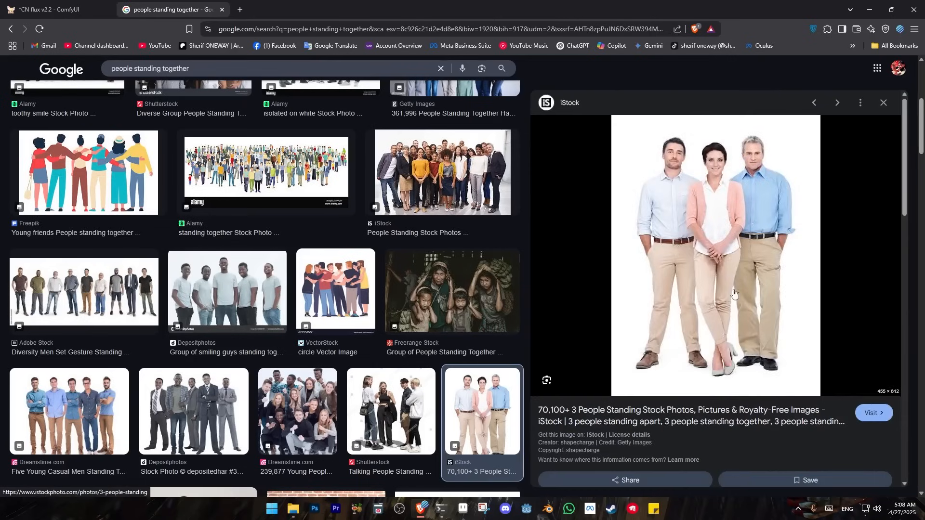
pyautogui.rightClick(722, 249)
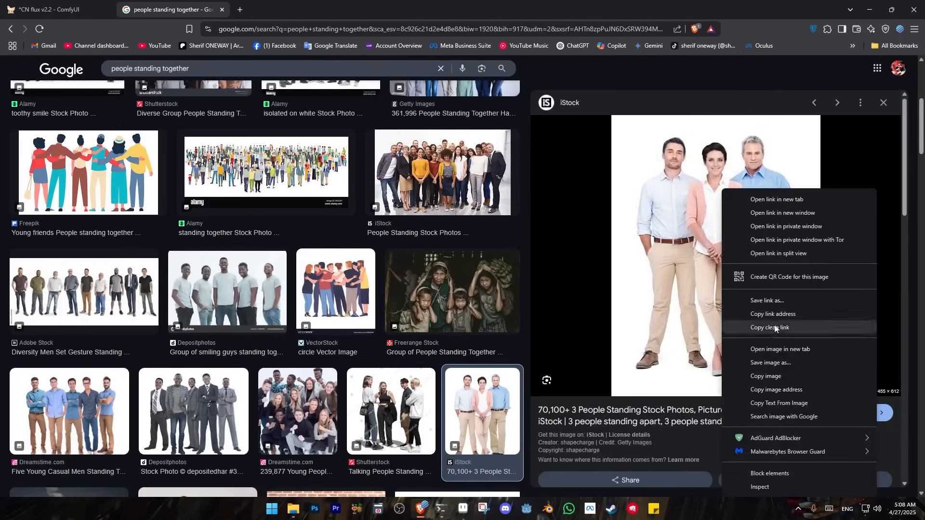
pyautogui.click(776, 376)
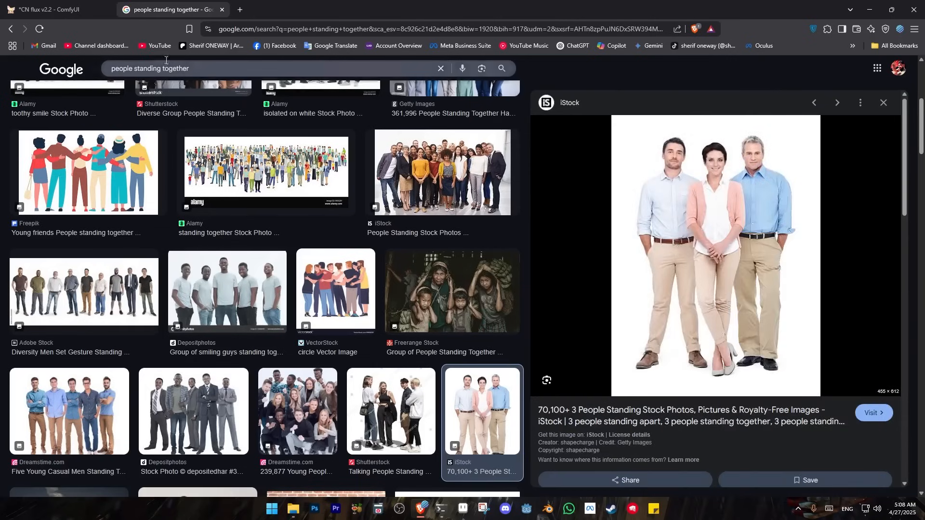
# Switch to ComfyUI and paste the picture of the three people into the third Load Image node, replacing the wolf
pyautogui.click(65, 10)
pyautogui.moveTo(230, 393); pyautogui.dragTo(176, 150)
pyautogui.scroll(3, 176, 151)
pyautogui.click(276, 190)
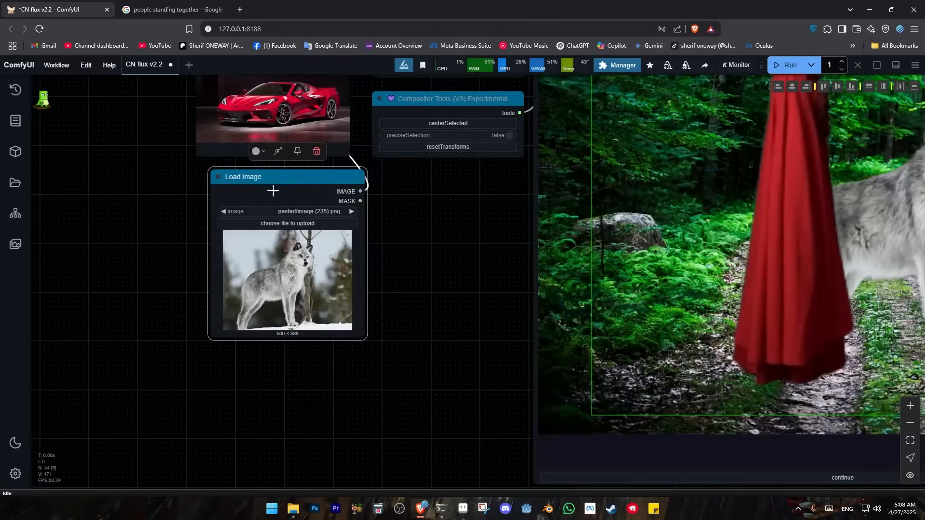
pyautogui.hotkey('ctrl', 'v')
# Run the workflow to load the house, car and people images into the Compositor node
pyautogui.moveTo(463, 276); pyautogui.dragTo(242, 387)
pyautogui.scroll(-3, 442, 337)
pyautogui.scroll(-2, 236, 371)
pyautogui.click(786, 65)
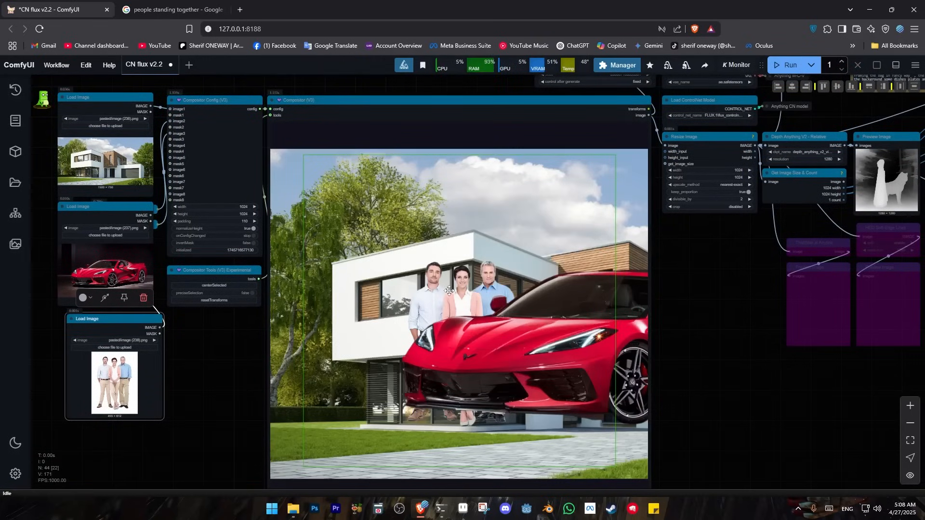
# Resize and reposition the house background so it fills the green output frame in the Compositor, and deselect it
pyautogui.click(417, 305)
pyautogui.moveTo(480, 208); pyautogui.dragTo(443, 238)
pyautogui.moveTo(356, 176); pyautogui.dragTo(451, 188)
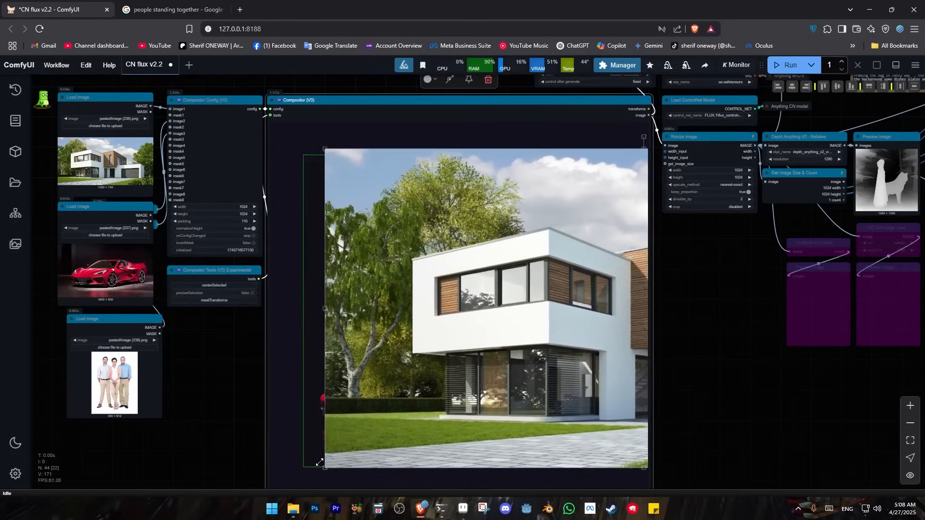
pyautogui.moveTo(449, 243); pyautogui.dragTo(406, 249)
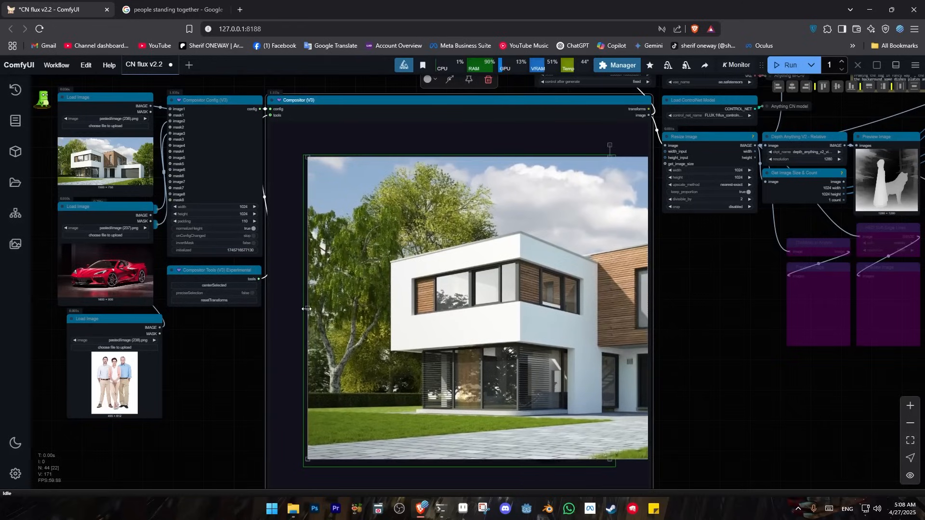
pyautogui.moveTo(311, 308); pyautogui.dragTo(373, 307)
pyautogui.moveTo(480, 260); pyautogui.dragTo(407, 251)
pyautogui.moveTo(301, 451); pyautogui.dragTo(276, 470)
pyautogui.moveTo(492, 381); pyautogui.dragTo(484, 381)
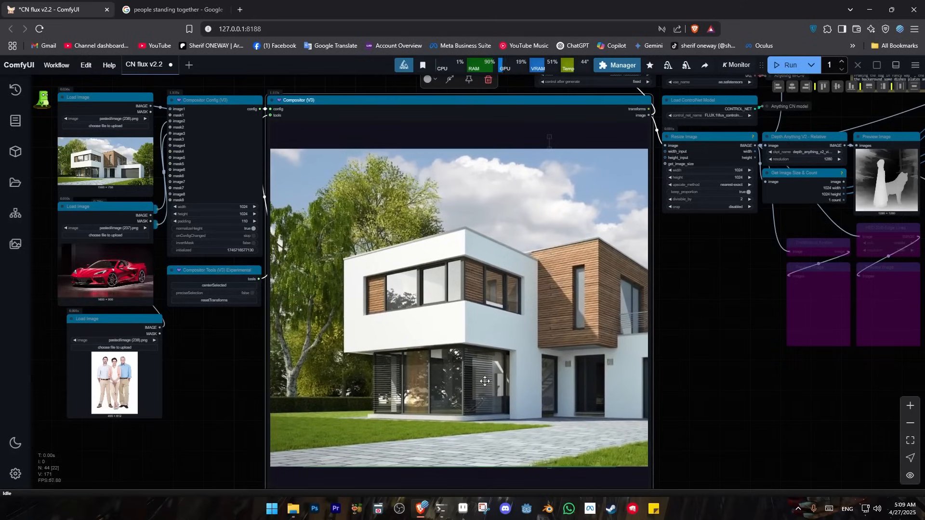
pyautogui.click(466, 135)
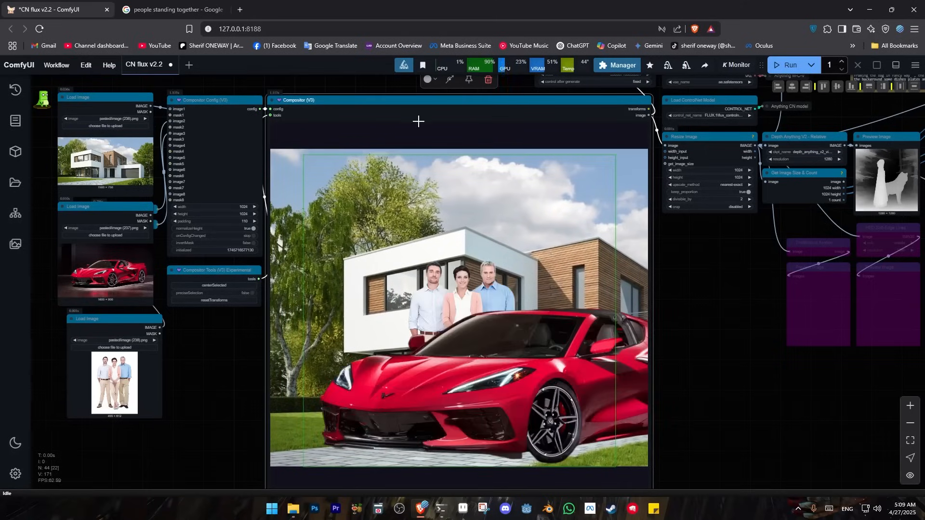
# Scale down the red car and place it on the driveway at the lower right of the house
pyautogui.moveTo(482, 376); pyautogui.dragTo(495, 346)
pyautogui.moveTo(422, 360); pyautogui.dragTo(481, 356)
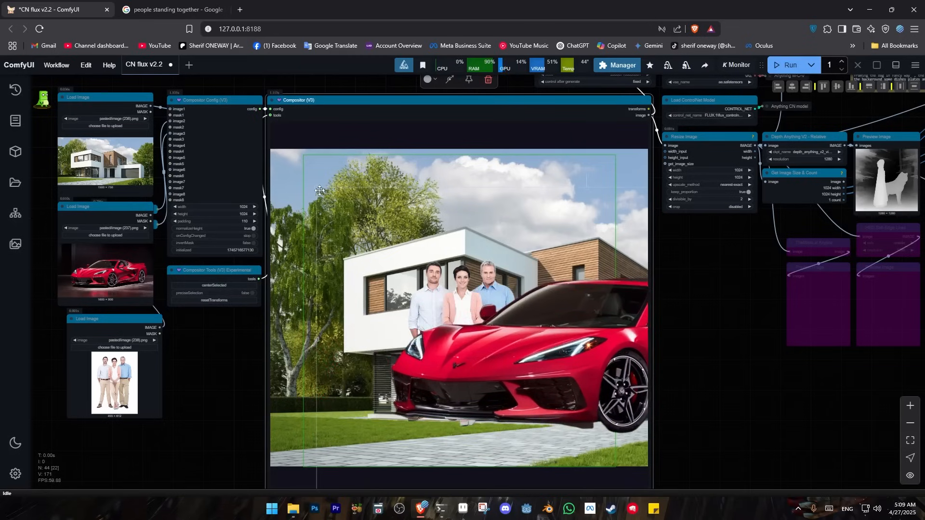
pyautogui.moveTo(316, 187); pyautogui.dragTo(588, 350)
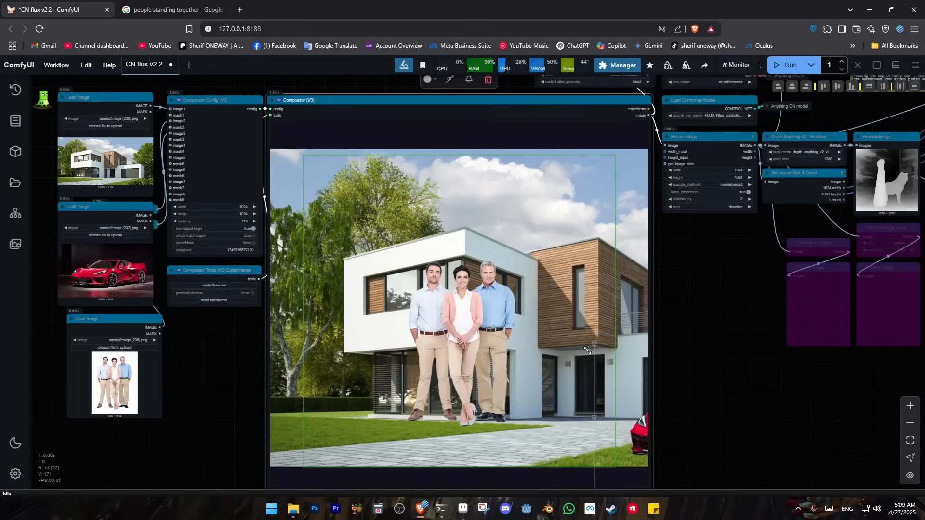
pyautogui.moveTo(636, 450); pyautogui.dragTo(453, 436)
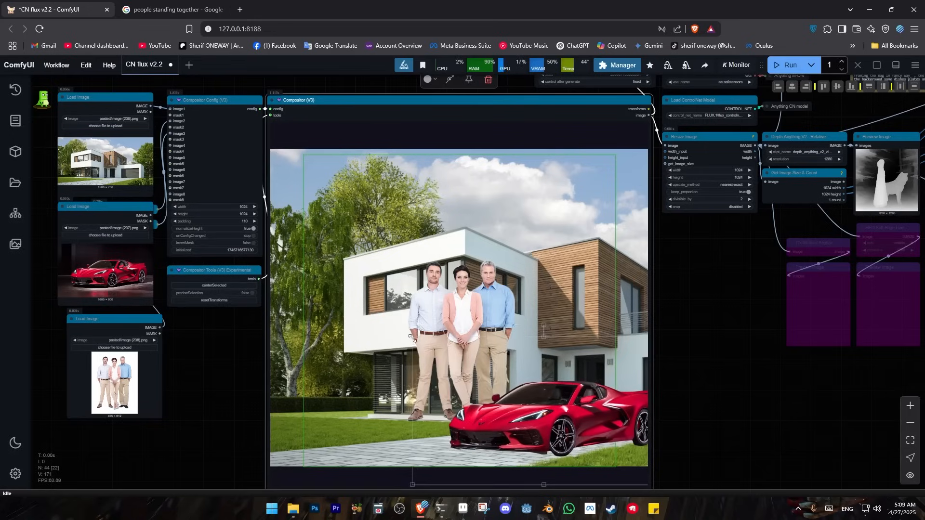
pyautogui.moveTo(413, 338); pyautogui.dragTo(386, 328)
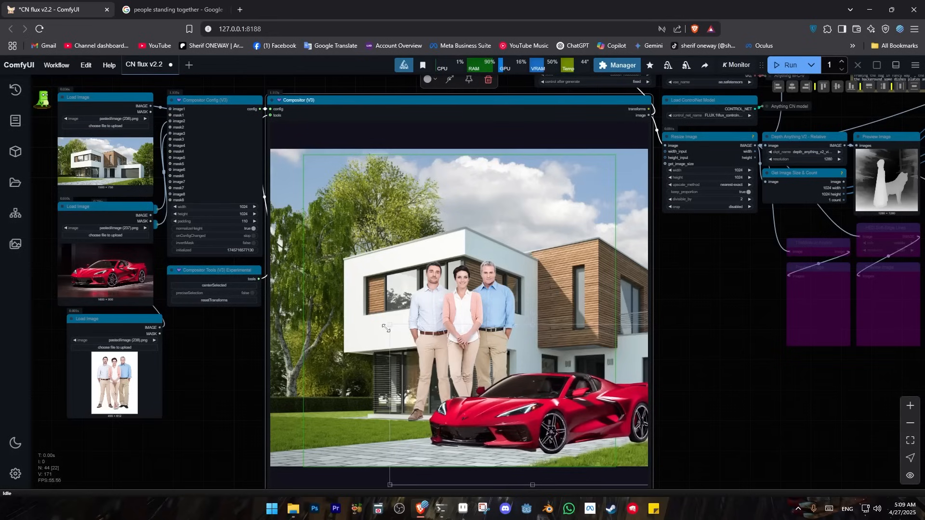
pyautogui.moveTo(487, 386); pyautogui.dragTo(490, 365)
# Move the three people to the left of the car and scale them down so they stand on the paving
pyautogui.moveTo(429, 293); pyautogui.dragTo(329, 332)
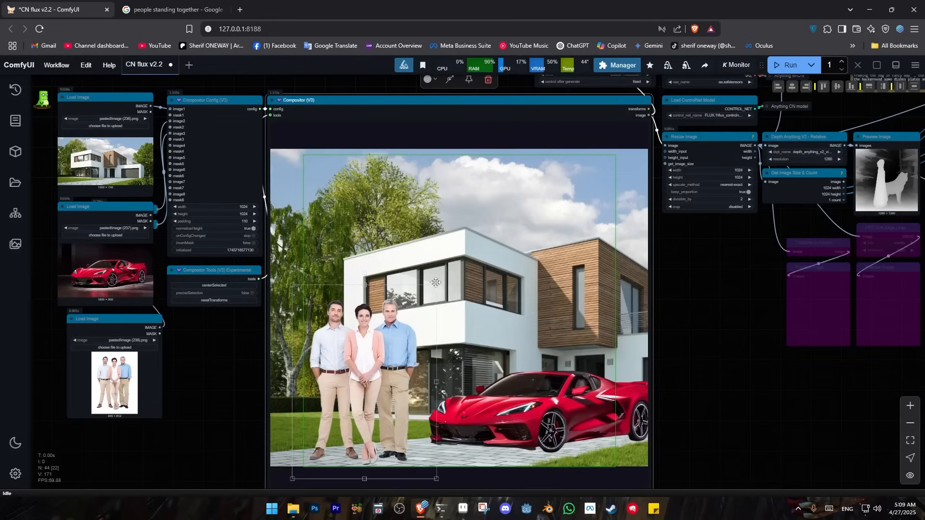
pyautogui.moveTo(438, 284); pyautogui.dragTo(405, 306)
pyautogui.moveTo(359, 347); pyautogui.dragTo(380, 341)
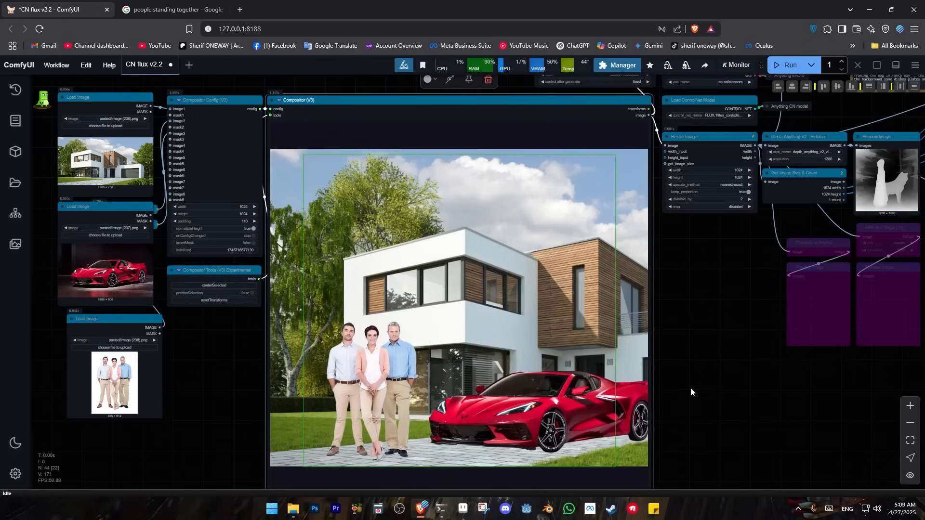
# Run the workflow on the arranged composite and examine the depth map preview beside the Depth Anything V2 node
pyautogui.moveTo(726, 396); pyautogui.dragTo(596, 386)
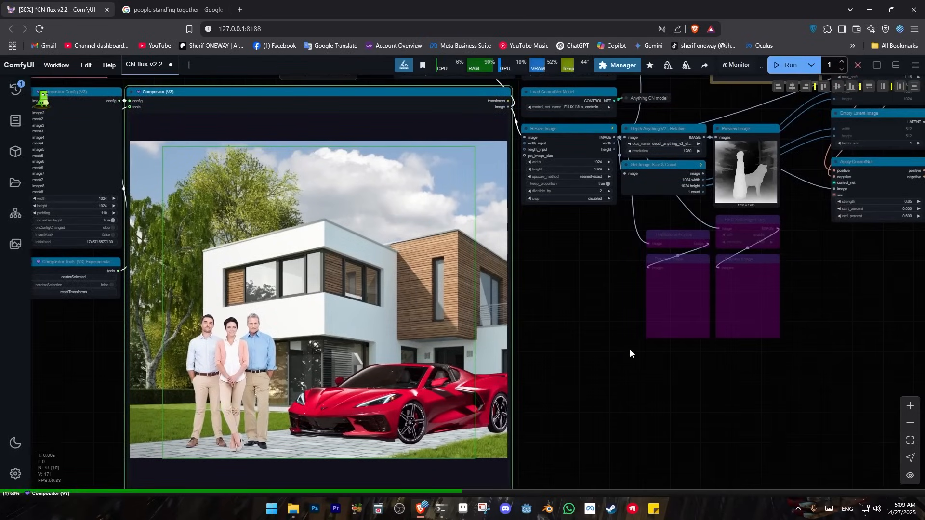
pyautogui.moveTo(768, 168); pyautogui.dragTo(640, 230)
pyautogui.scroll(3, 639, 230)
pyautogui.scroll(8, 640, 231)
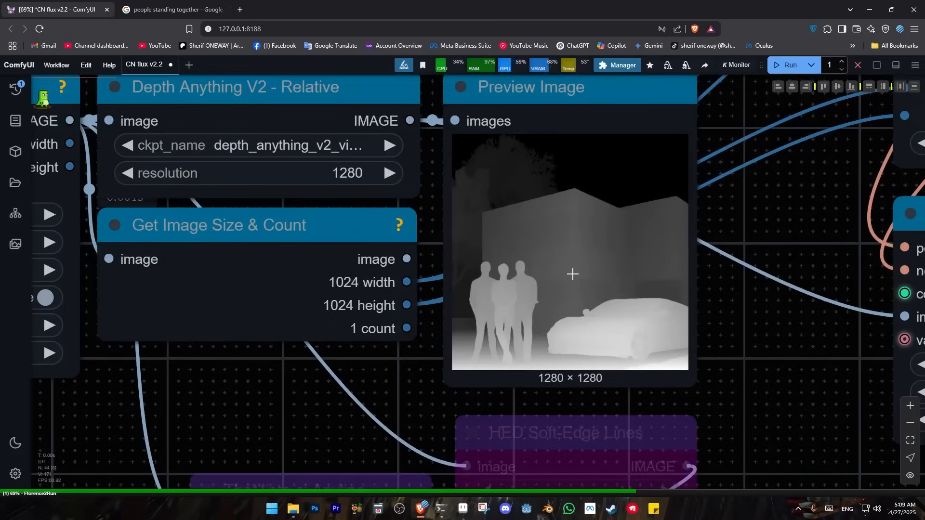
pyautogui.scroll(-4, 580, 313)
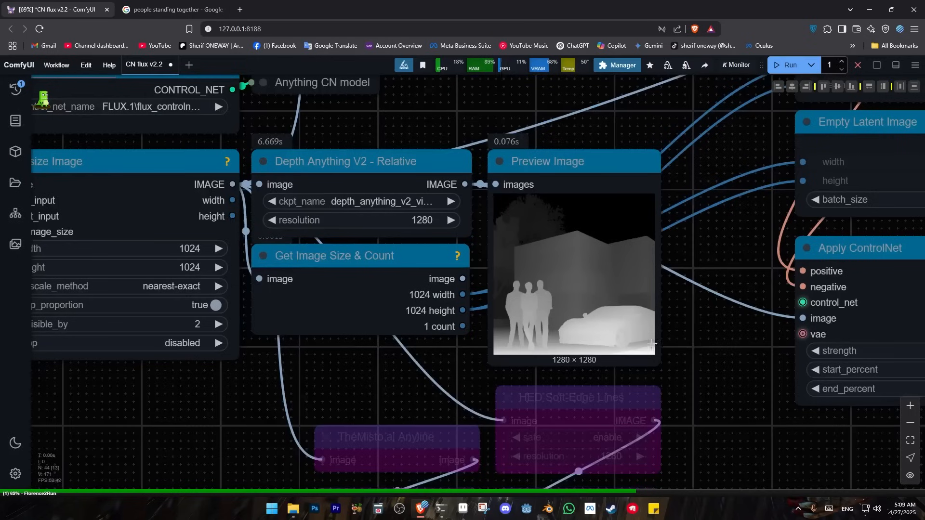
# Follow the KSampler generation and examine the finished house, car and people image in the Image Comparer
pyautogui.scroll(-3, 715, 359)
pyautogui.moveTo(709, 362); pyautogui.dragTo(299, 380)
pyautogui.scroll(-3, 699, 348)
pyautogui.moveTo(786, 315); pyautogui.dragTo(562, 438)
pyautogui.moveTo(690, 418); pyautogui.dragTo(440, 401)
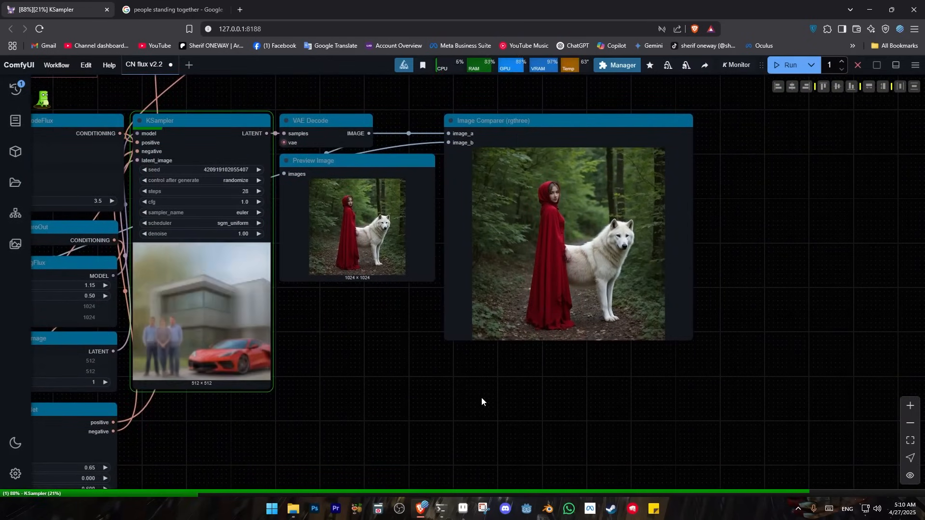
pyautogui.scroll(2, 752, 247)
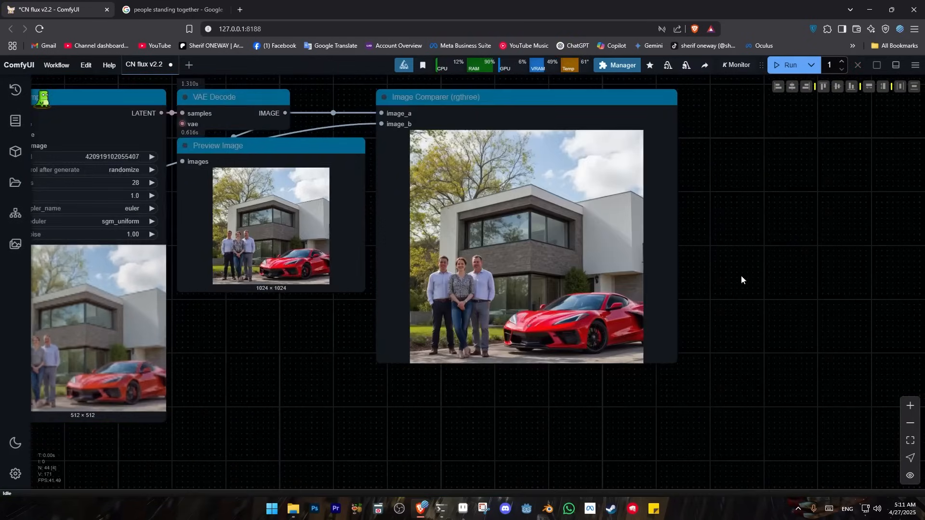
pyautogui.scroll(4, 785, 288)
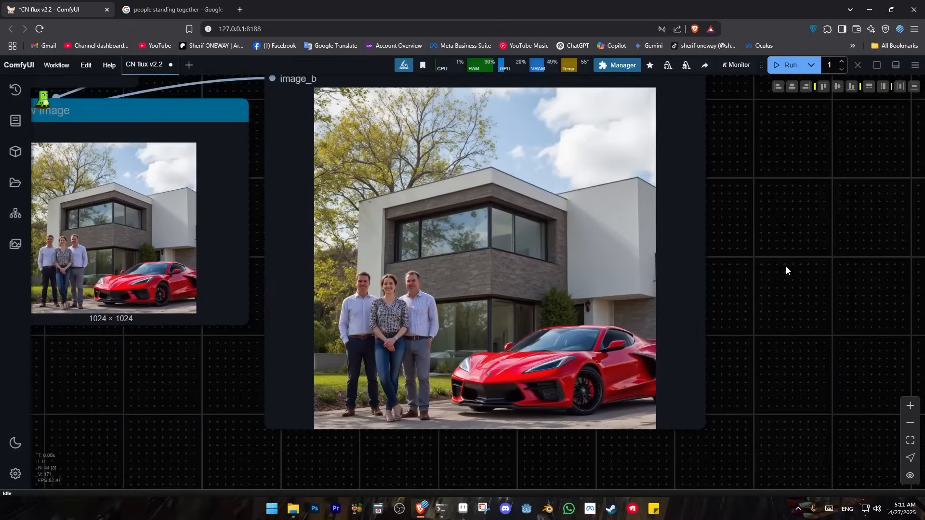
# Compare the rendered house, car and people image with the original composite in the Image Comparer
pyautogui.scroll(-1, 818, 274)
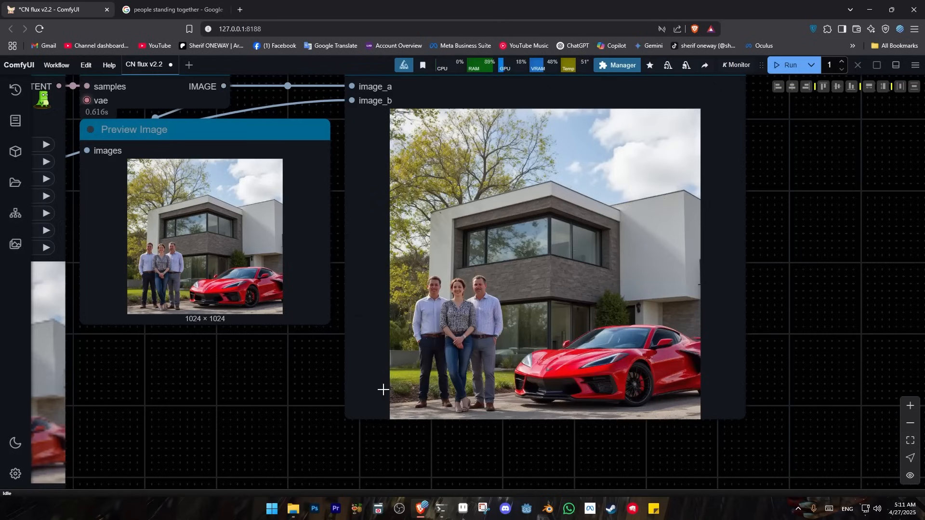
pyautogui.scroll(-3, 219, 397)
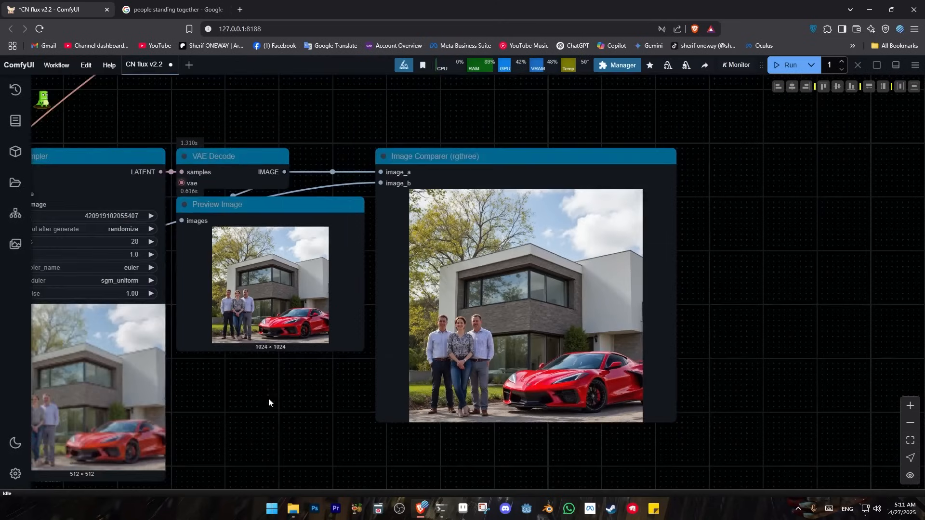
pyautogui.scroll(5, 591, 309)
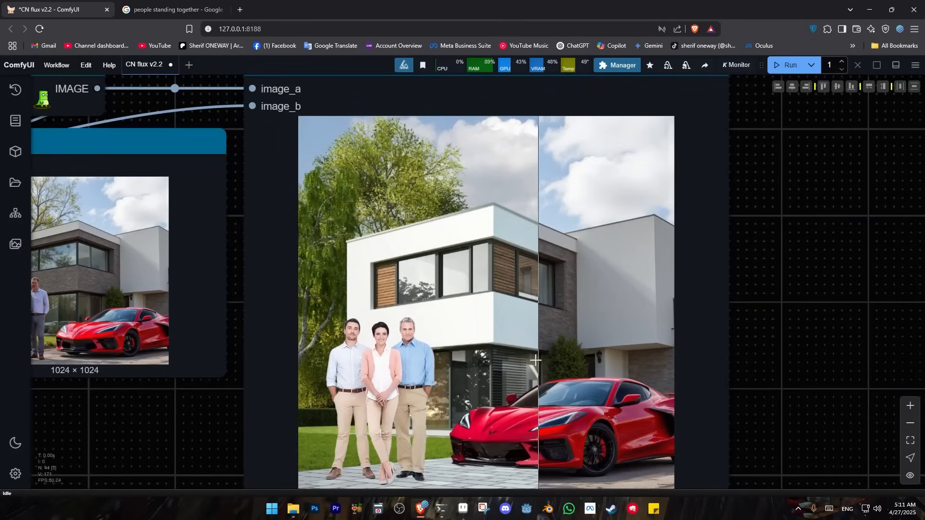
# Enable all the bypassed nodes in the redux group above the main workflow
pyautogui.scroll(-5, 200, 406)
pyautogui.moveTo(199, 406); pyautogui.dragTo(386, 397)
pyautogui.moveTo(328, 99); pyautogui.dragTo(811, 359)
pyautogui.moveTo(260, 344); pyautogui.dragTo(434, 375)
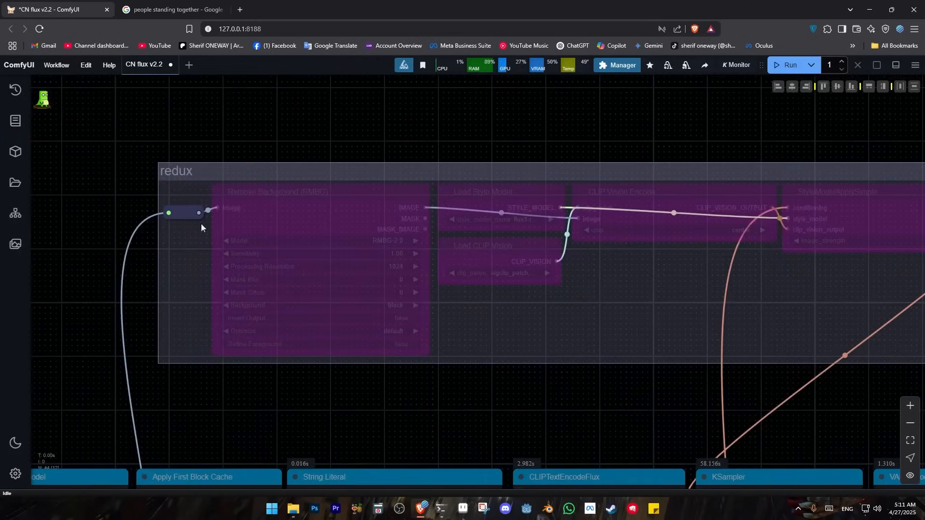
pyautogui.moveTo(446, 105); pyautogui.dragTo(232, 119)
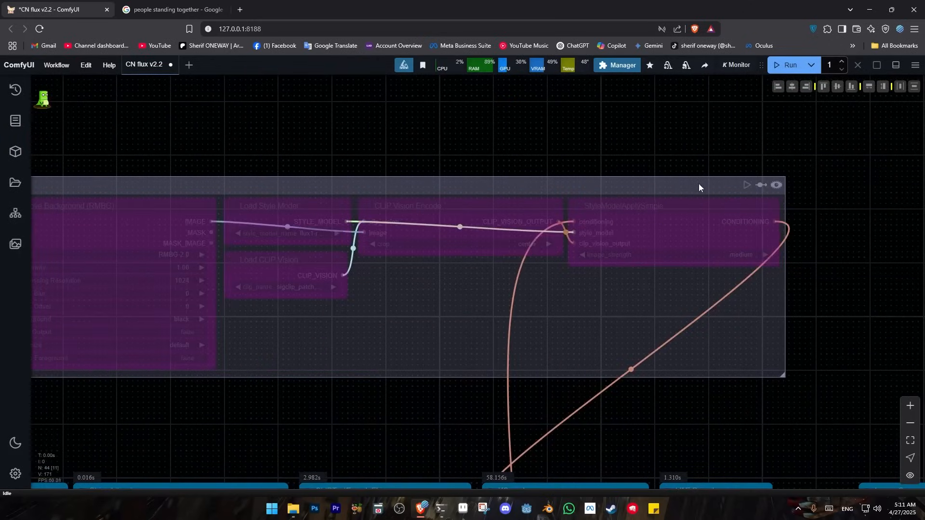
pyautogui.click(758, 186)
pyautogui.click(761, 185)
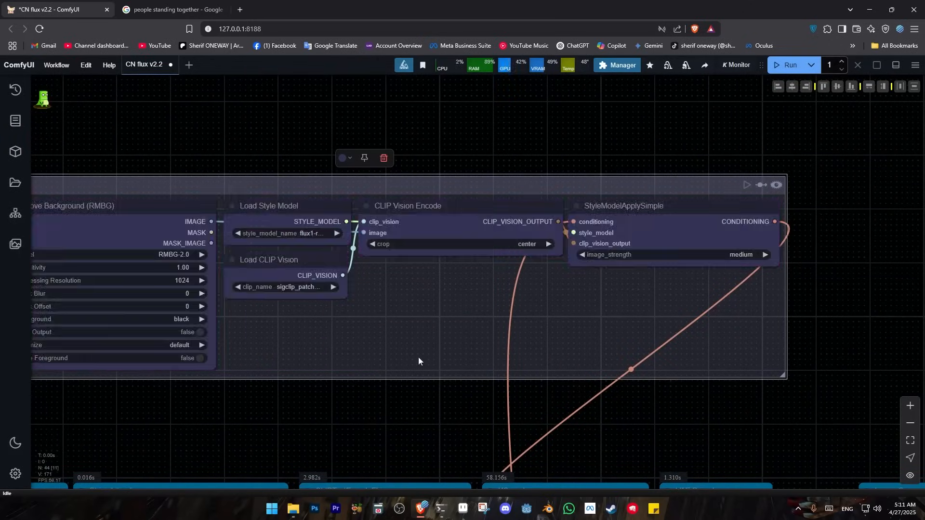
# Bypass only the Remove Background (RMBG) node inside the redux group
pyautogui.moveTo(419, 358); pyautogui.dragTo(615, 336)
pyautogui.click(236, 181)
pyautogui.hotkey('ctrl', 'b')
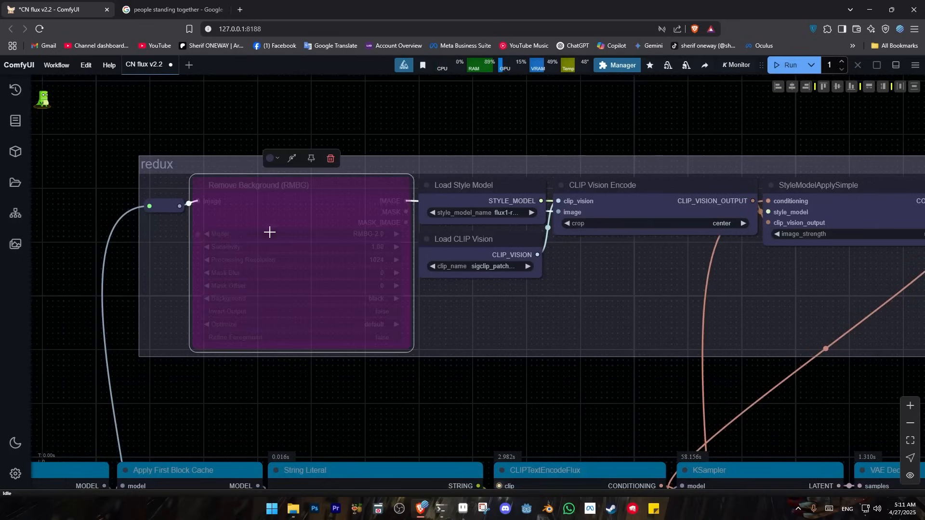
# Run the workflow with the redux image strength at medium and follow the KSampler generation
pyautogui.moveTo(529, 300); pyautogui.dragTo(421, 316)
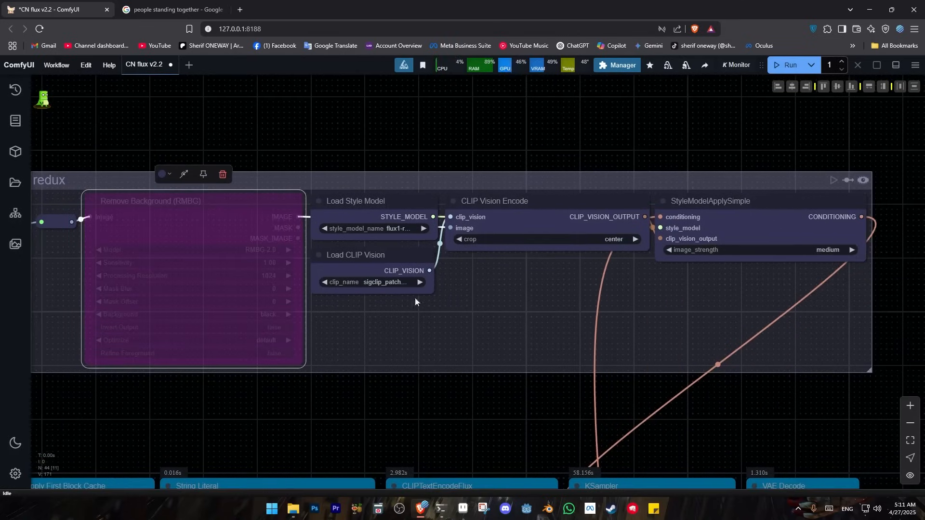
pyautogui.scroll(2, 736, 299)
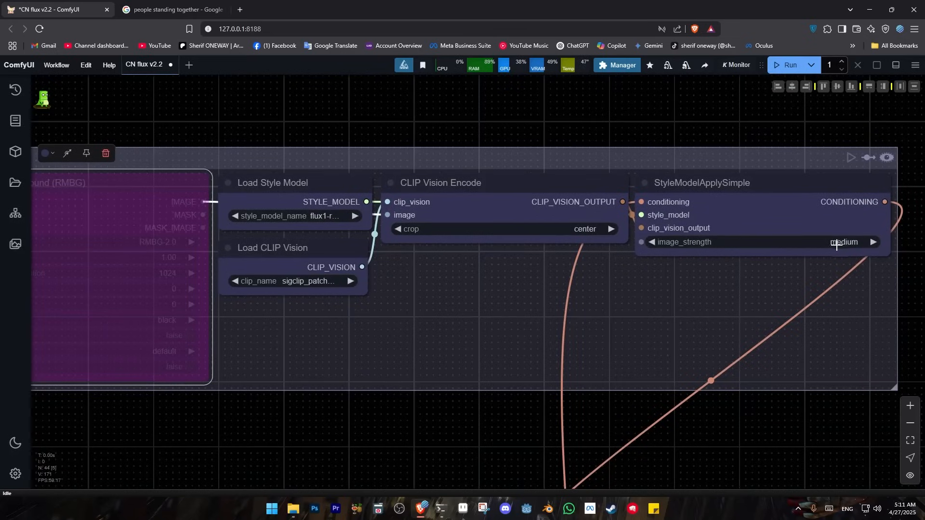
pyautogui.scroll(-4, 742, 311)
pyautogui.moveTo(697, 405); pyautogui.dragTo(508, 273)
pyautogui.scroll(-2, 517, 270)
pyautogui.moveTo(907, 189); pyautogui.dragTo(697, 162)
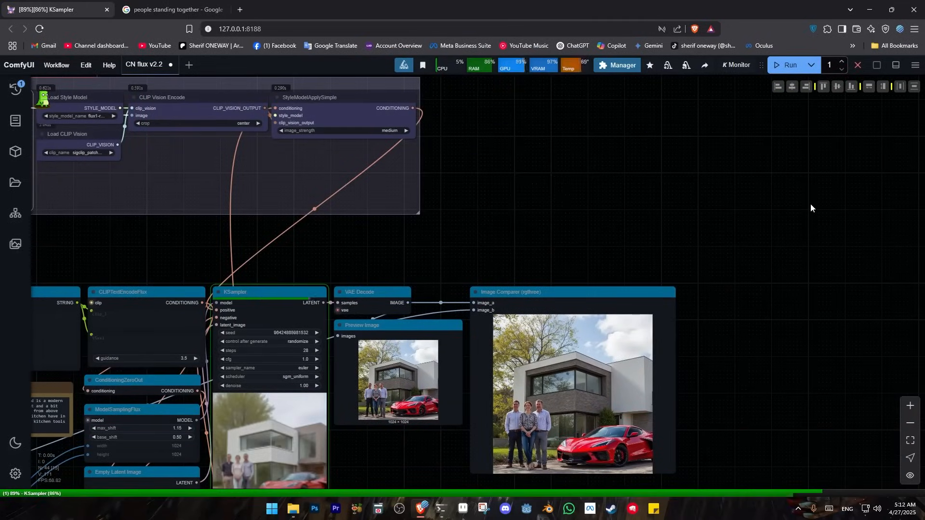
pyautogui.moveTo(813, 343); pyautogui.dragTo(829, 262)
# Look over the image strength options of the StyleModelApplySimple node without choosing a different one
pyautogui.moveTo(596, 169); pyautogui.dragTo(579, 246)
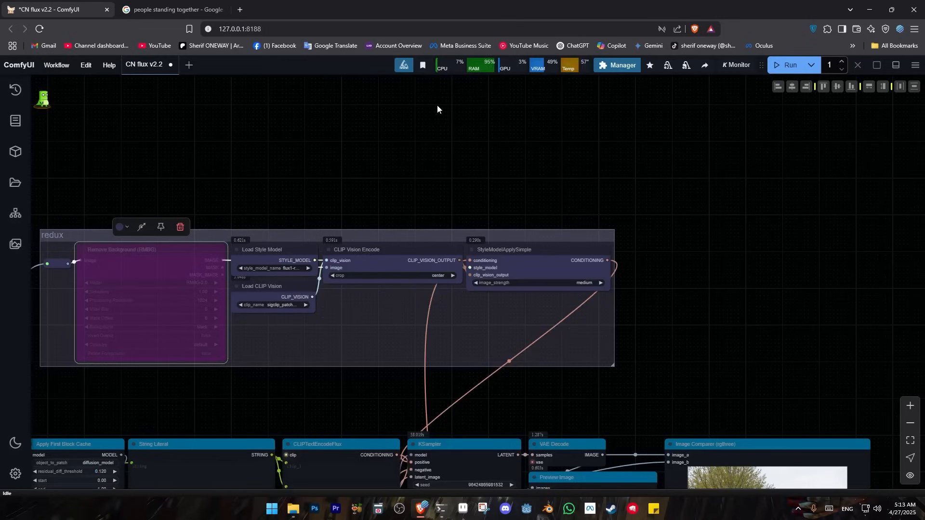
pyautogui.click(578, 283)
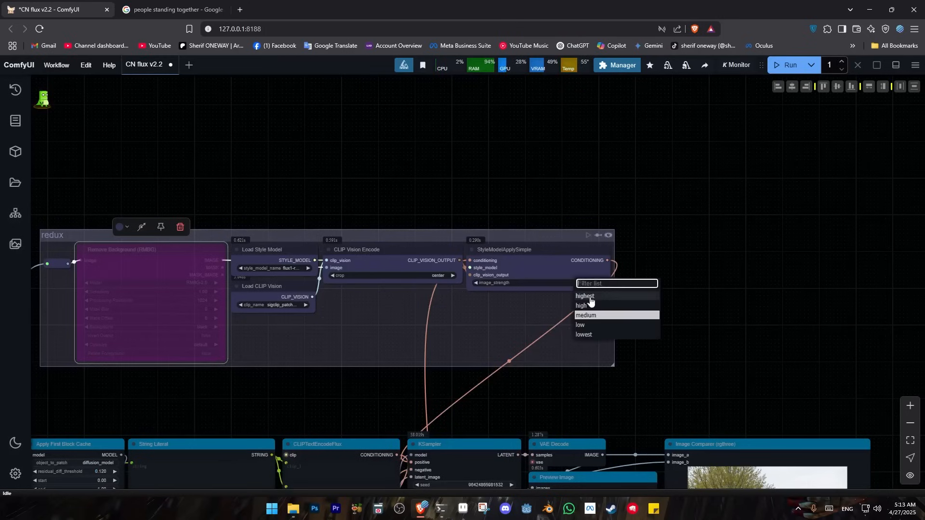
pyautogui.click(774, 320)
# Compare the medium-strength redux render with the original composite in the Image Comparer
pyautogui.moveTo(778, 331); pyautogui.dragTo(668, 195)
pyautogui.scroll(4, 839, 417)
pyautogui.scroll(4, 775, 413)
pyautogui.moveTo(775, 413); pyautogui.dragTo(822, 289)
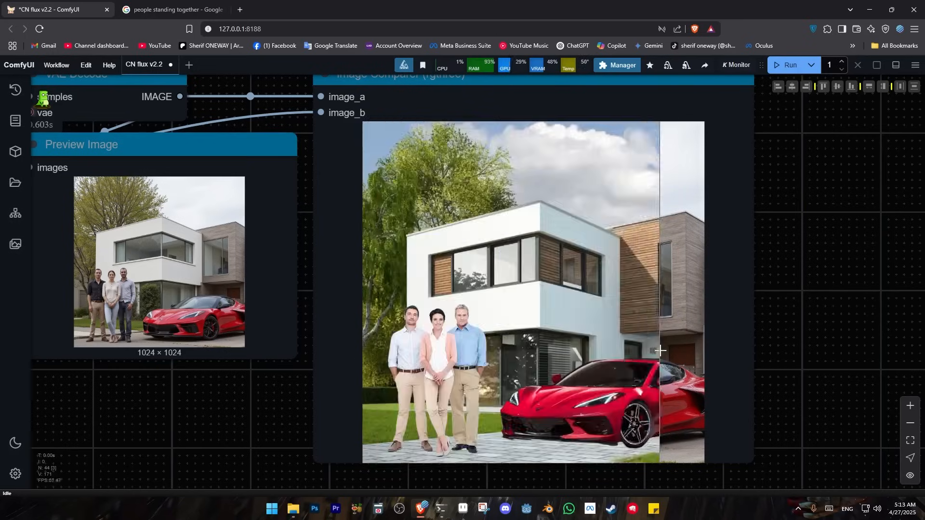
# Set the StyleModelApplySimple node's image strength to highest and run the workflow
pyautogui.scroll(-3, 312, 347)
pyautogui.moveTo(299, 291); pyautogui.dragTo(392, 396)
pyautogui.moveTo(331, 177); pyautogui.dragTo(467, 331)
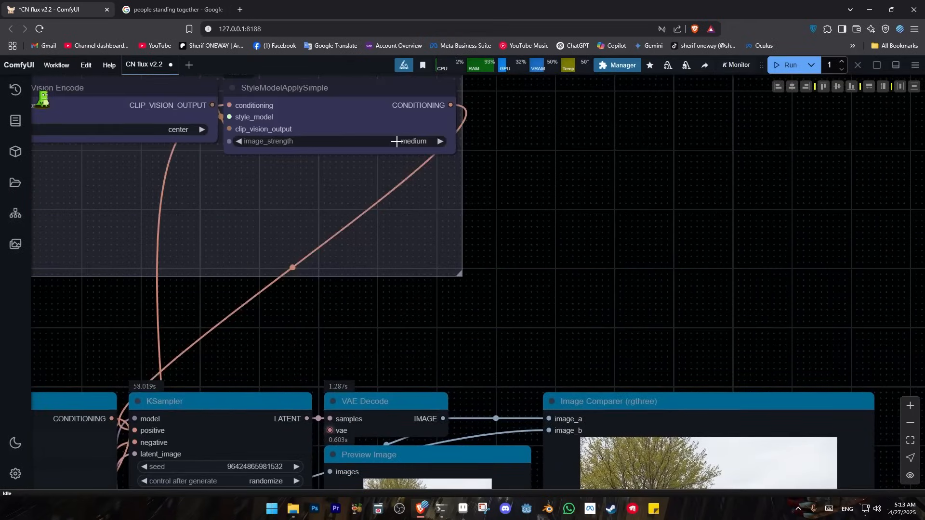
pyautogui.click(398, 141)
pyautogui.click(412, 156)
pyautogui.scroll(-5, 474, 228)
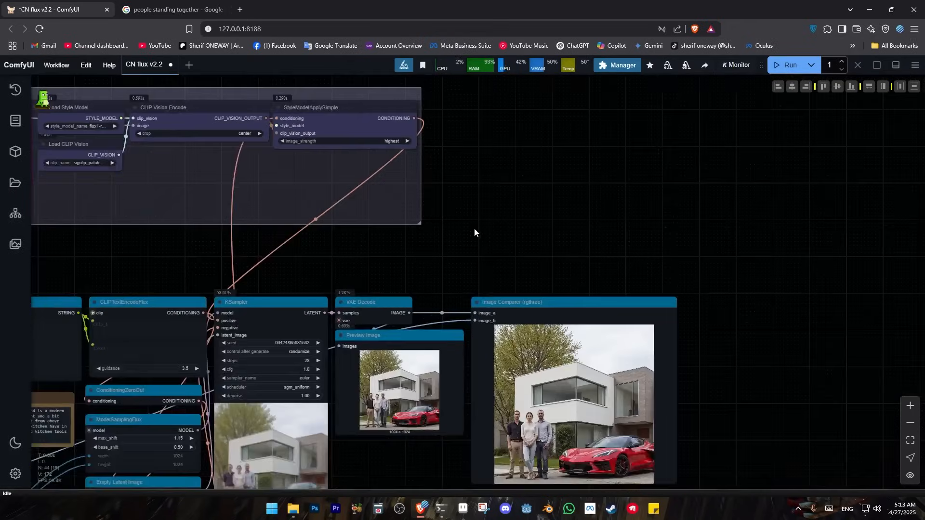
pyautogui.click(790, 65)
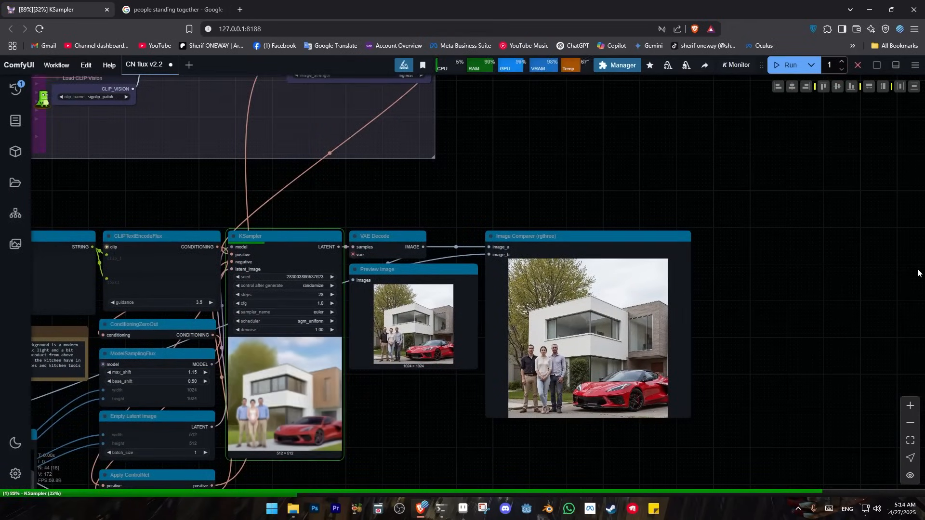
# Examine the highest-strength render in the Image Comparer and compare it with the original composite
pyautogui.scroll(6, 727, 282)
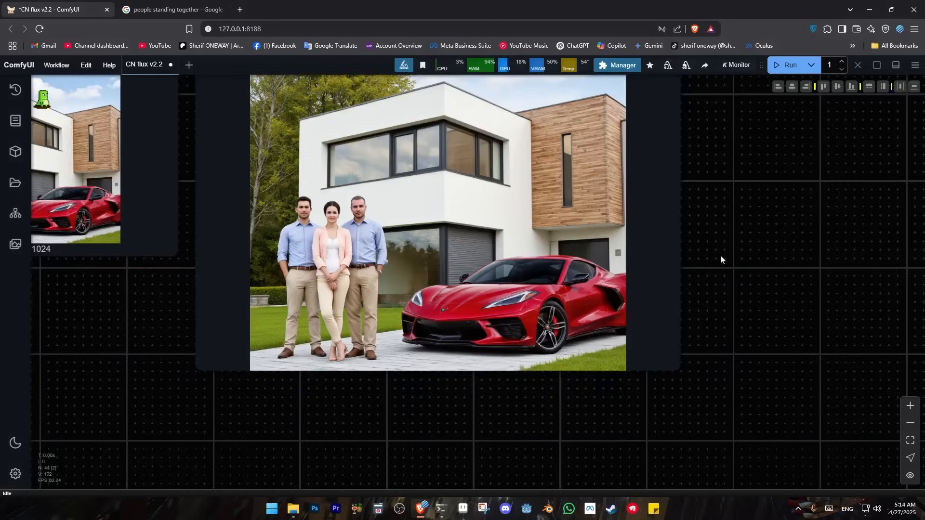
pyautogui.scroll(-3, 786, 291)
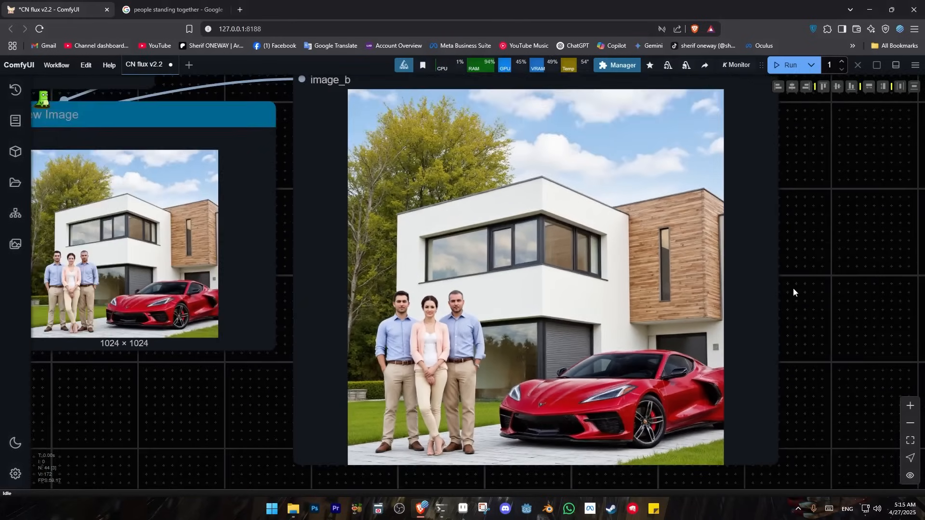
pyautogui.scroll(4, 794, 288)
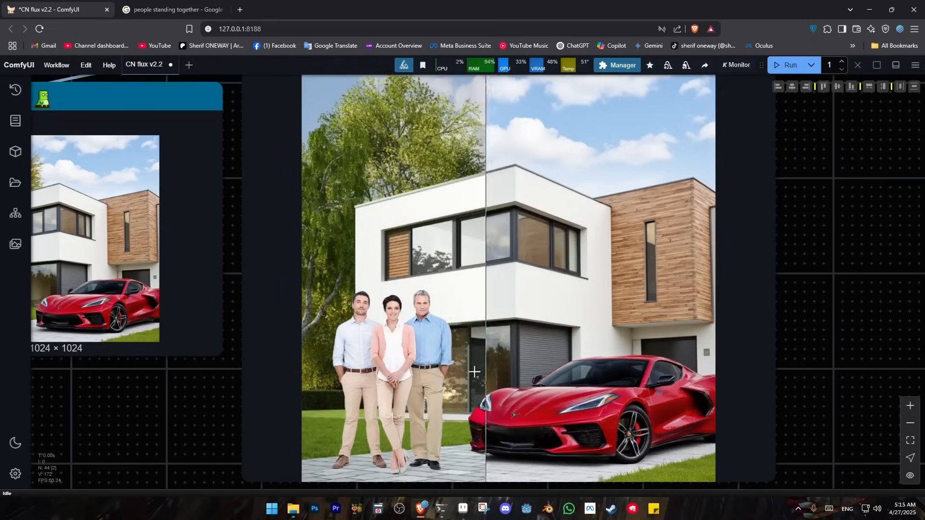
# Review the whole workflow from the Image Comparer back through the ControlNet and depth nodes to the Compositor and its source images
pyautogui.scroll(-2, 235, 421)
pyautogui.moveTo(236, 421); pyautogui.dragTo(388, 403)
pyautogui.scroll(-1, 388, 403)
pyautogui.moveTo(293, 410); pyautogui.dragTo(519, 367)
pyautogui.scroll(-6, 508, 377)
pyautogui.moveTo(584, 400); pyautogui.dragTo(882, 288)
pyautogui.moveTo(225, 436); pyautogui.dragTo(395, 336)
pyautogui.scroll(-1, 363, 349)
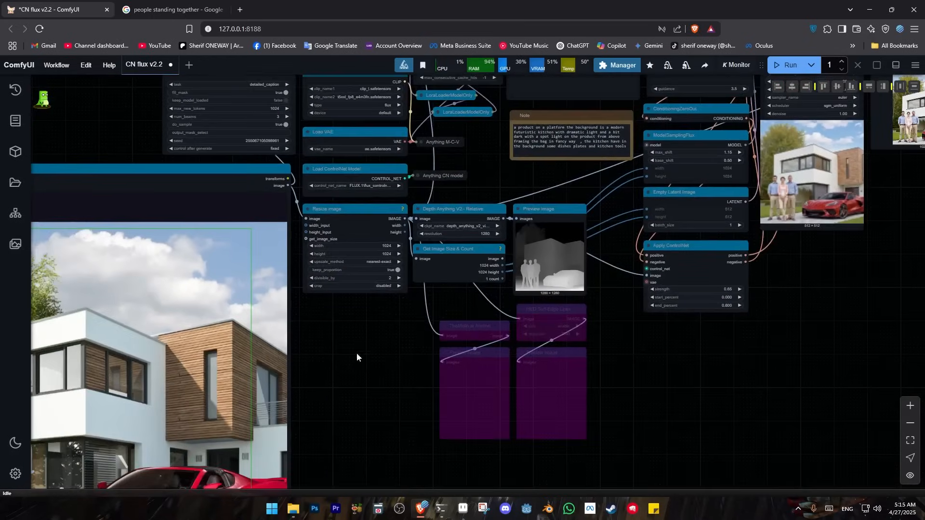
pyautogui.moveTo(329, 372); pyautogui.dragTo(768, 314)
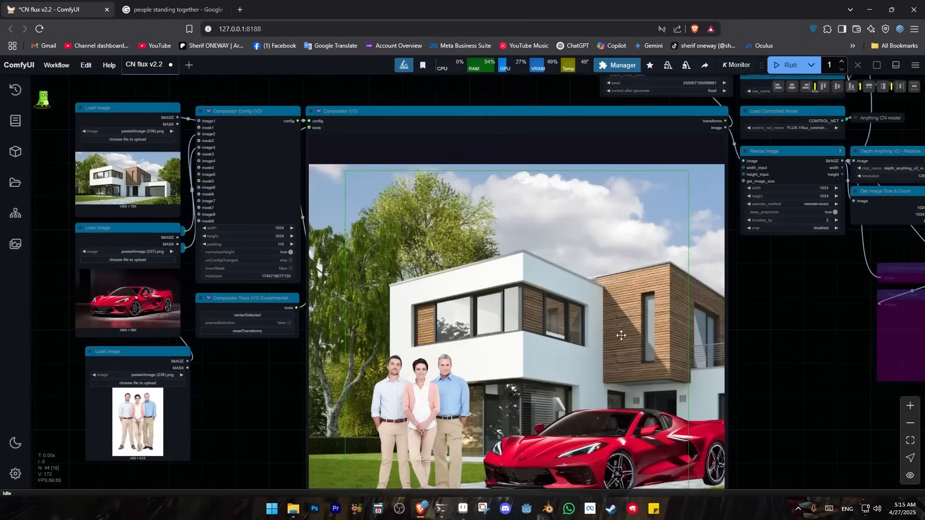
pyautogui.moveTo(814, 281); pyautogui.dragTo(275, 420)
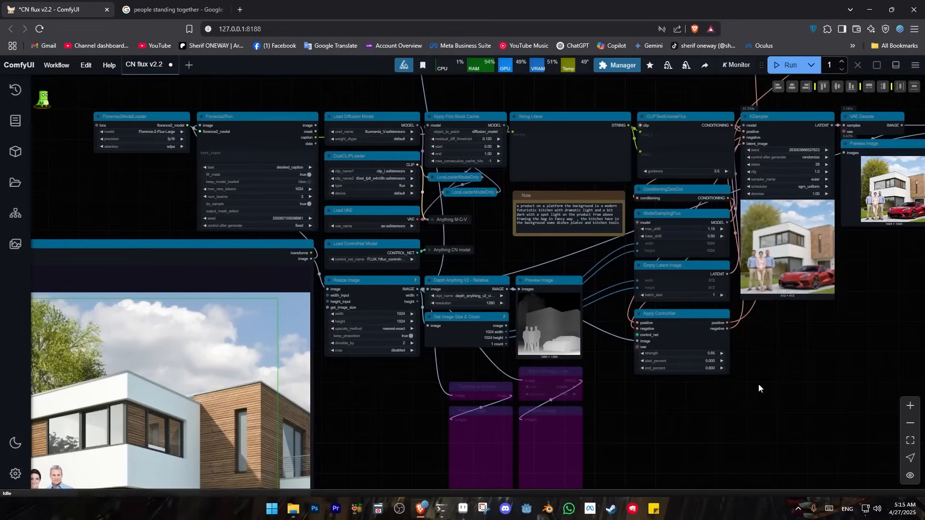
pyautogui.scroll(-2, 865, 356)
pyautogui.moveTo(865, 356); pyautogui.dragTo(921, 262)
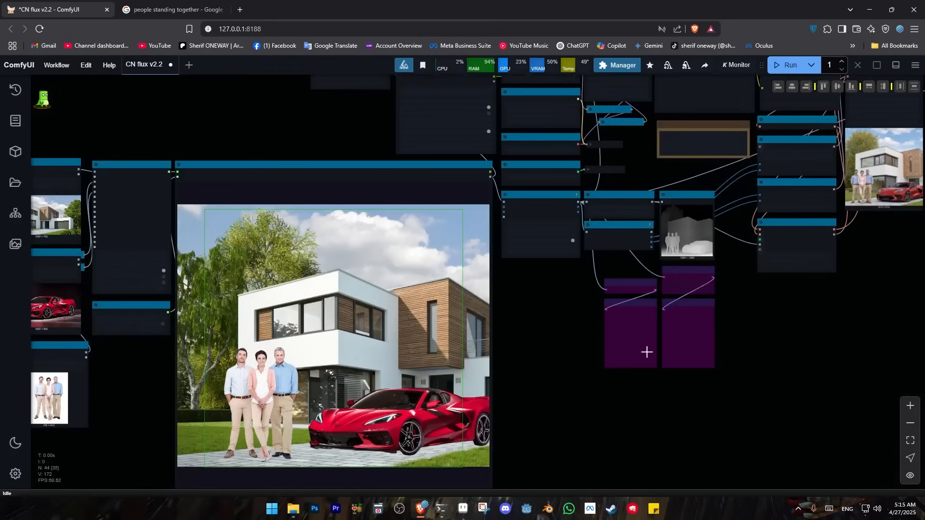
pyautogui.moveTo(575, 383); pyautogui.dragTo(768, 346)
pyautogui.scroll(3, 330, 346)
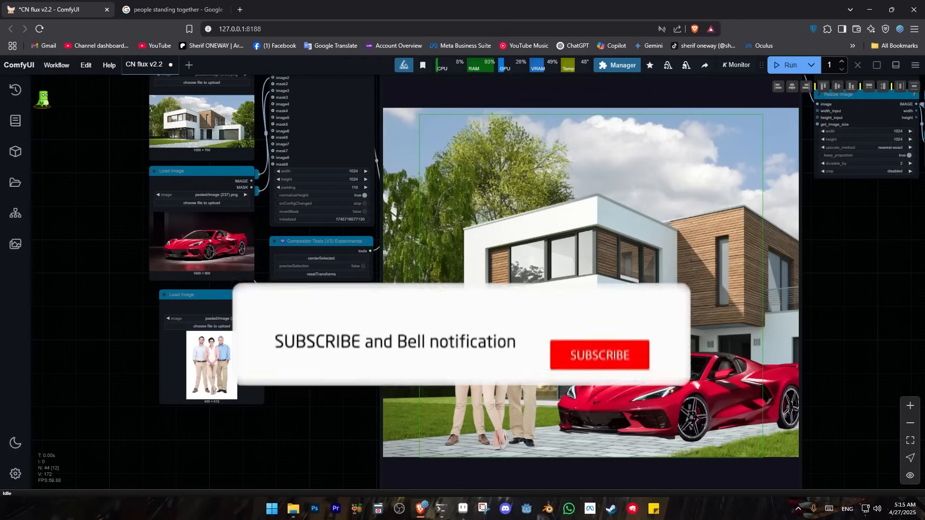
# Move the Load Image node with the three people slightly left, roughly in line with the two Load Image nodes above it
pyautogui.moveTo(324, 318); pyautogui.dragTo(293, 350)
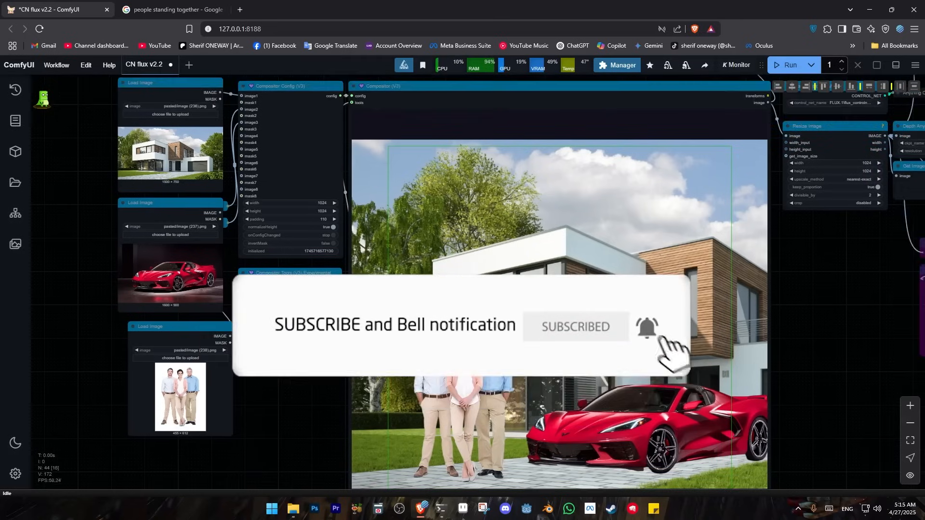
pyautogui.moveTo(212, 330); pyautogui.dragTo(199, 329)
pyautogui.click(289, 353)
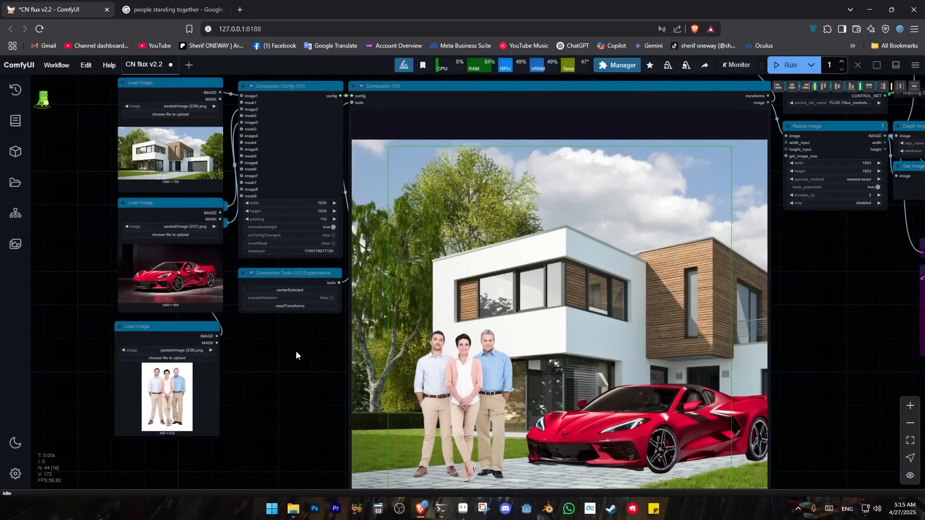